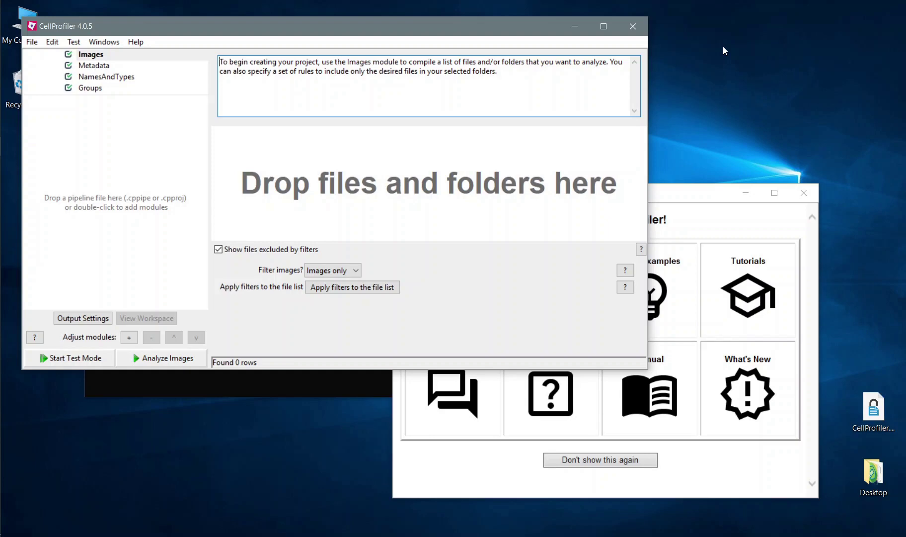
Step: Load the ExampleFly example pipeline from the Welcome window, then close the Welcome window
left_click(678, 195)
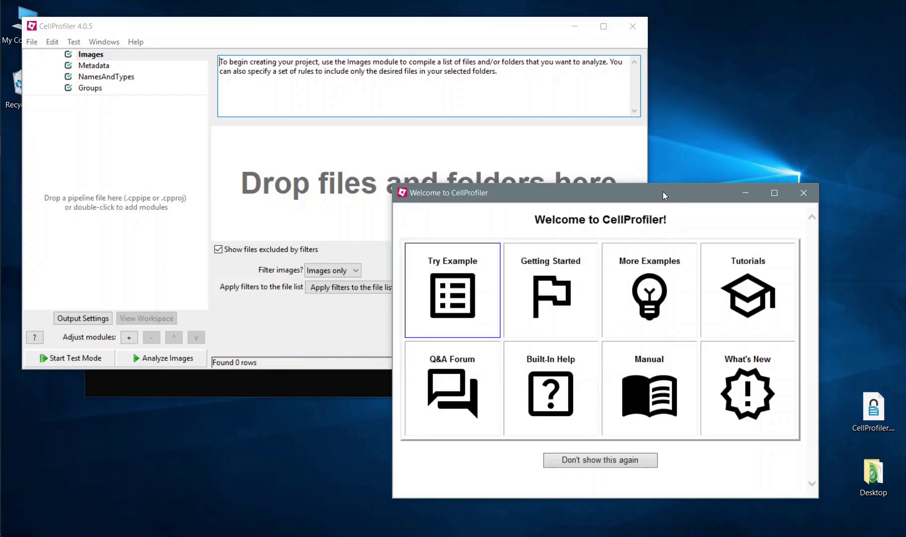
left_click(450, 296)
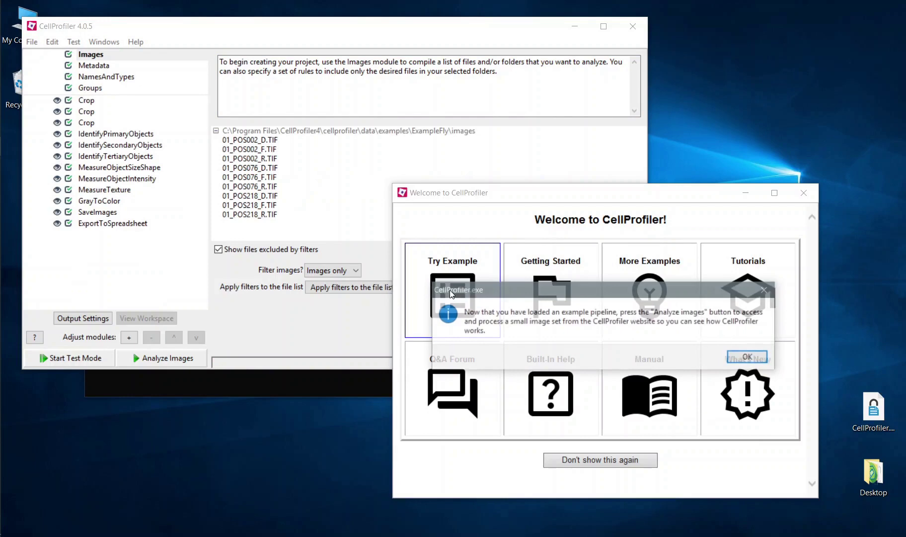
left_click(750, 356)
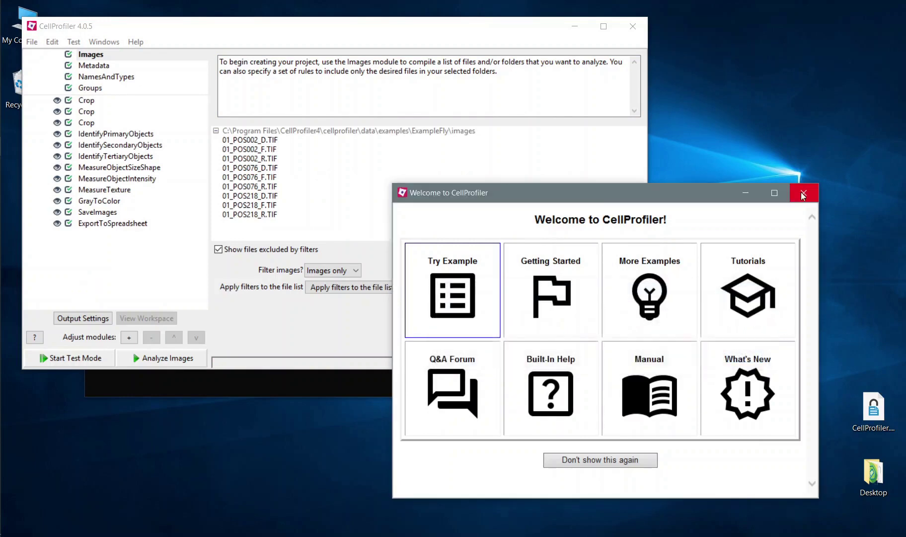
left_click(803, 192)
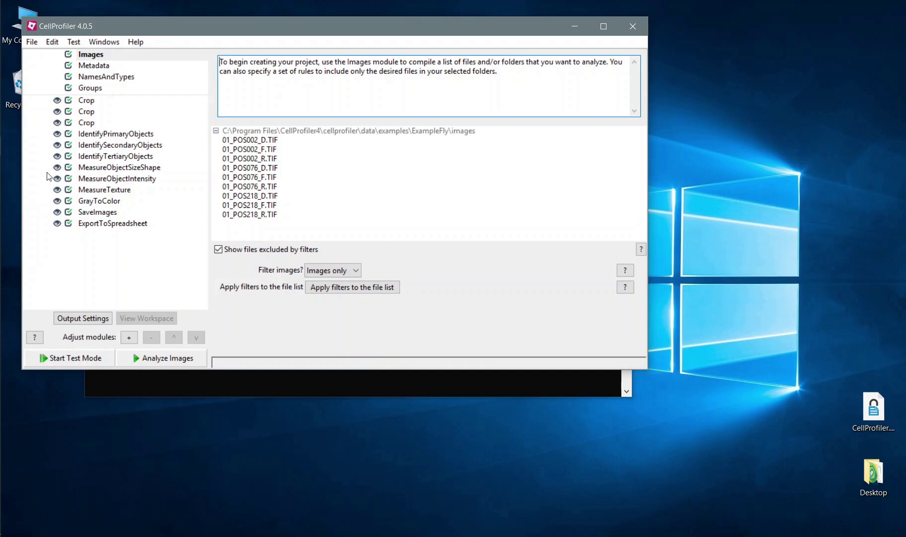
Step: Hide the display windows of all three Crop modules and start test mode
left_click(57, 100)
left_click(57, 111)
left_click(56, 122)
left_click(71, 357)
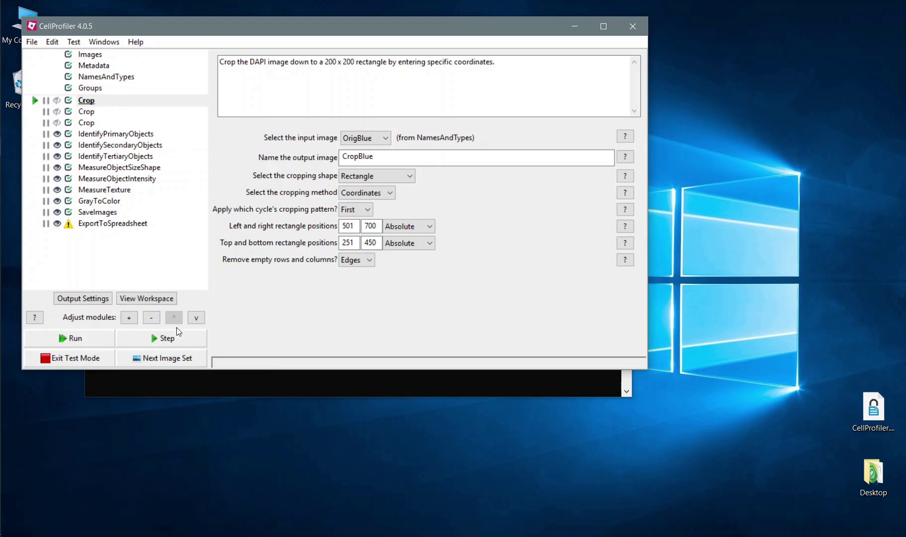
Step: Step through the three Crop modules and IdentifyPrimaryObjects, finding 31 nuclei, then return to IdentifyPrimaryObjects
left_click(181, 342)
left_click(181, 340)
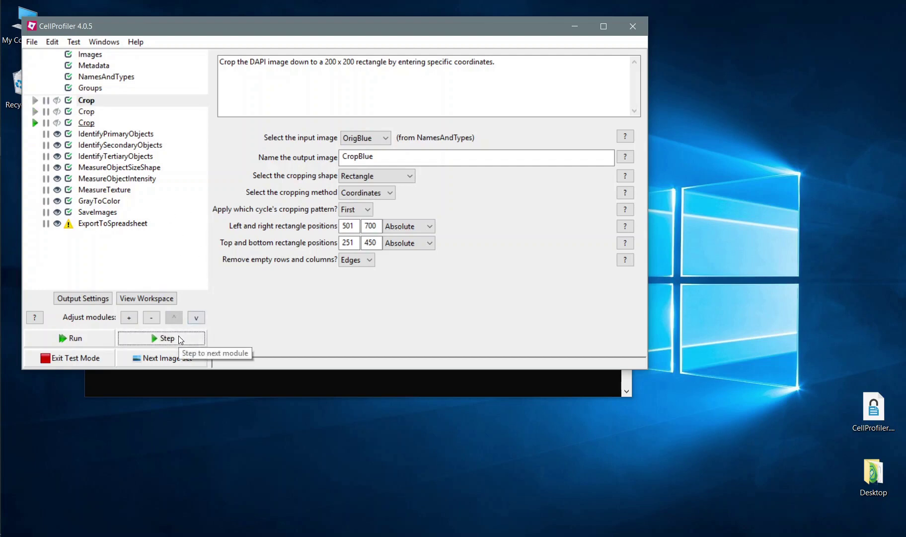
left_click(180, 340)
left_click(181, 339)
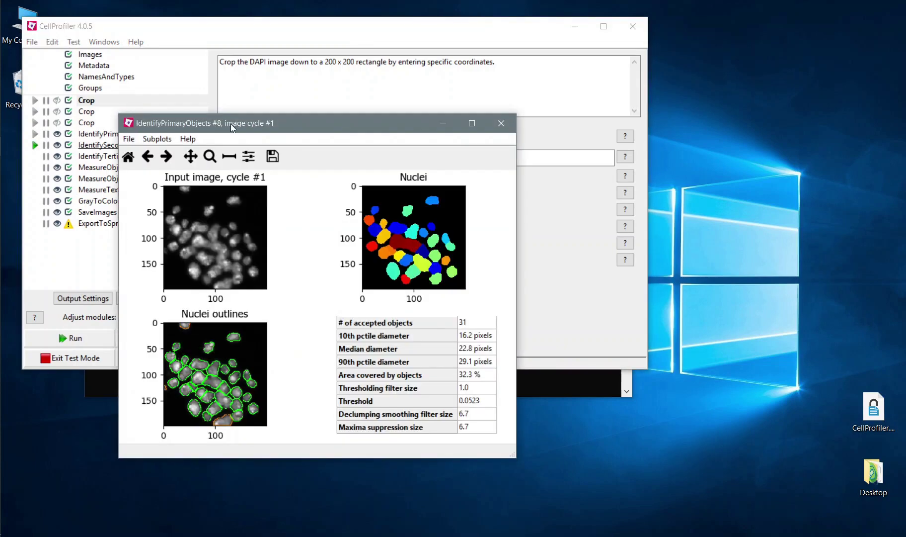
left_click_drag(231, 124, 482, 141)
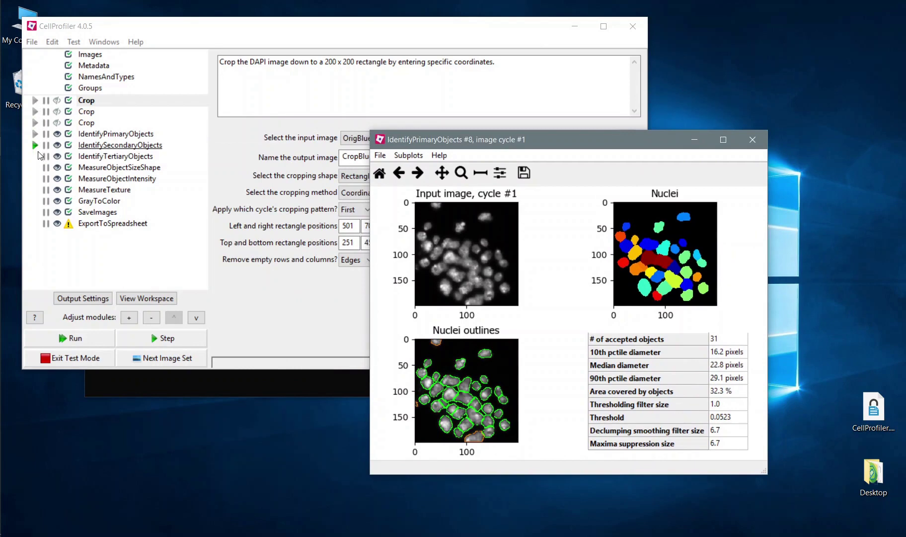
left_click(35, 124)
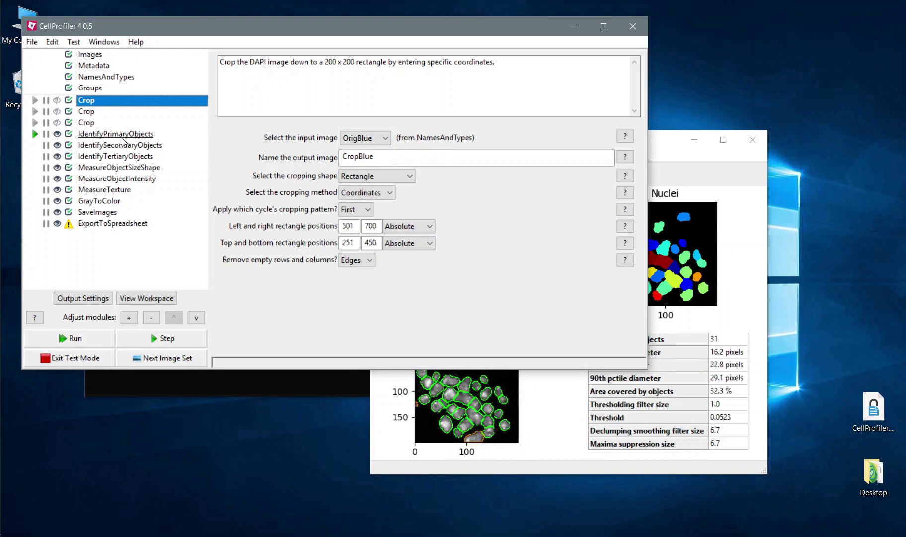
Step: Open Adjust Contrast for the input image and adjust its minimum and maximum brightness
left_click(664, 157)
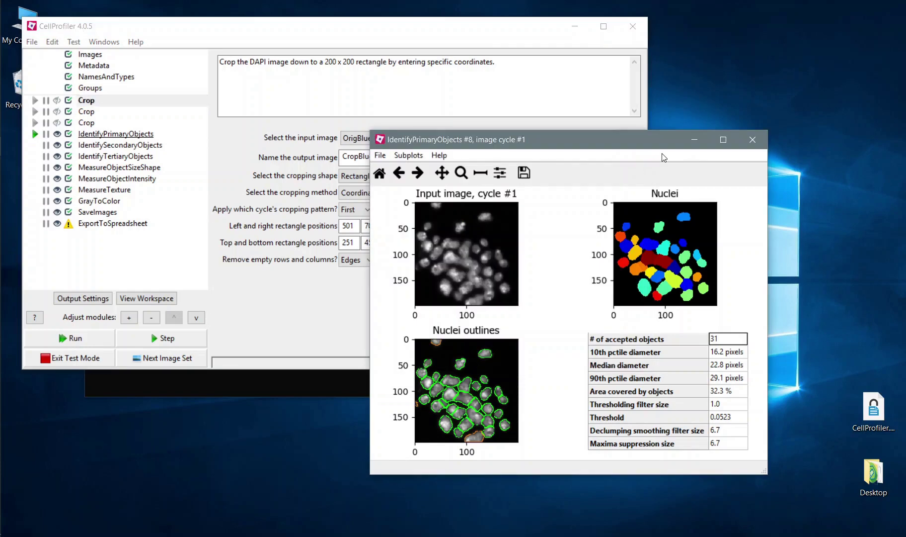
left_click_drag(607, 148, 528, 128)
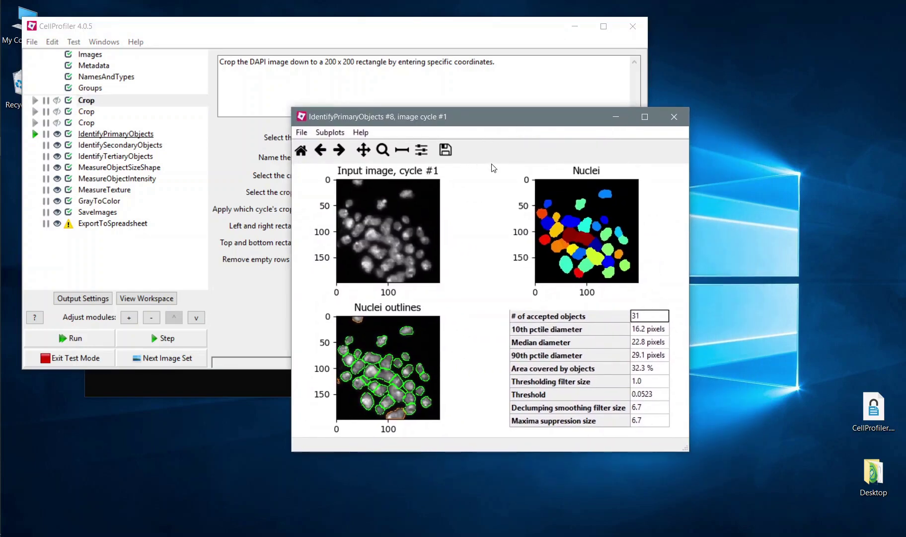
right_click(418, 207)
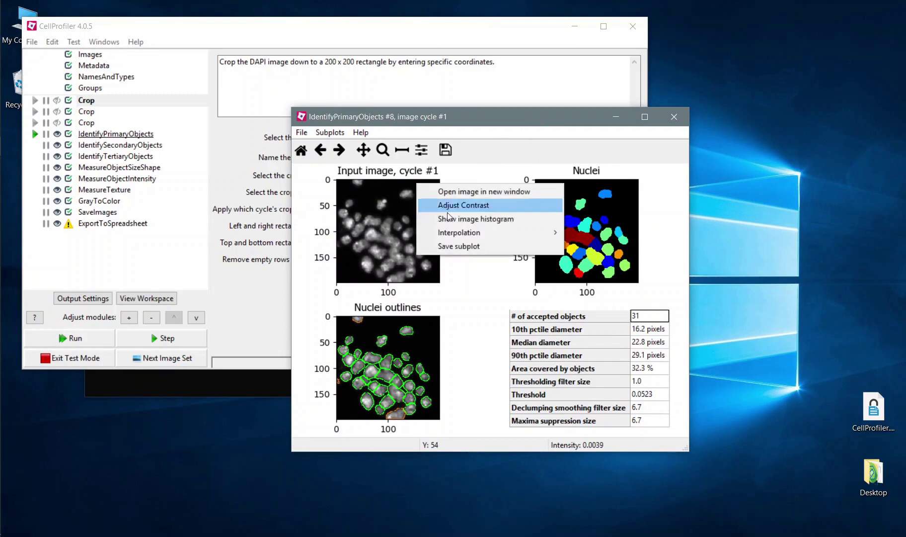
left_click(472, 205)
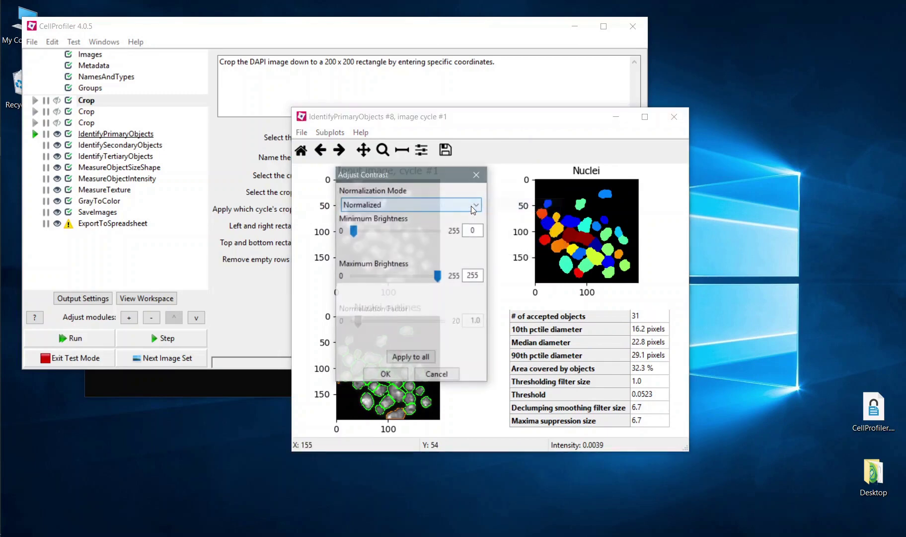
left_click_drag(377, 173, 554, 144)
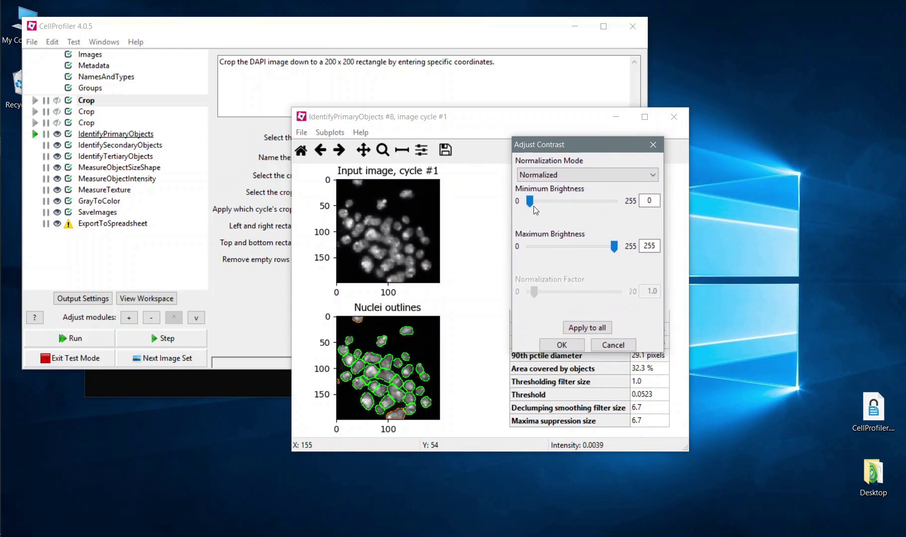
mouse_move(530, 201)
left_mouse_down()
mouse_move(552, 206)
mouse_move(515, 209)
left_mouse_up()
left_click_drag(620, 245, 577, 248)
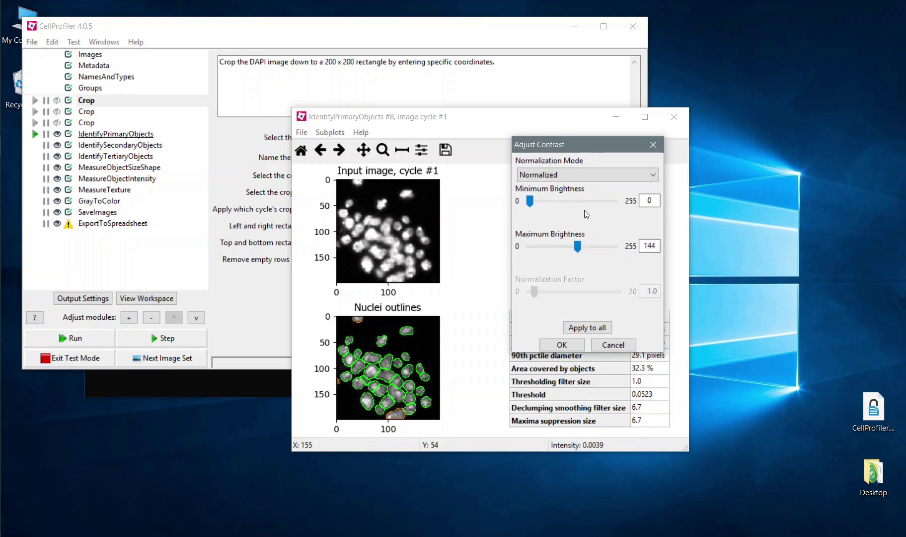
Step: Switch the contrast to Log Normalized with factor 2.0 and apply it to all images
left_click(582, 175)
left_click(561, 206)
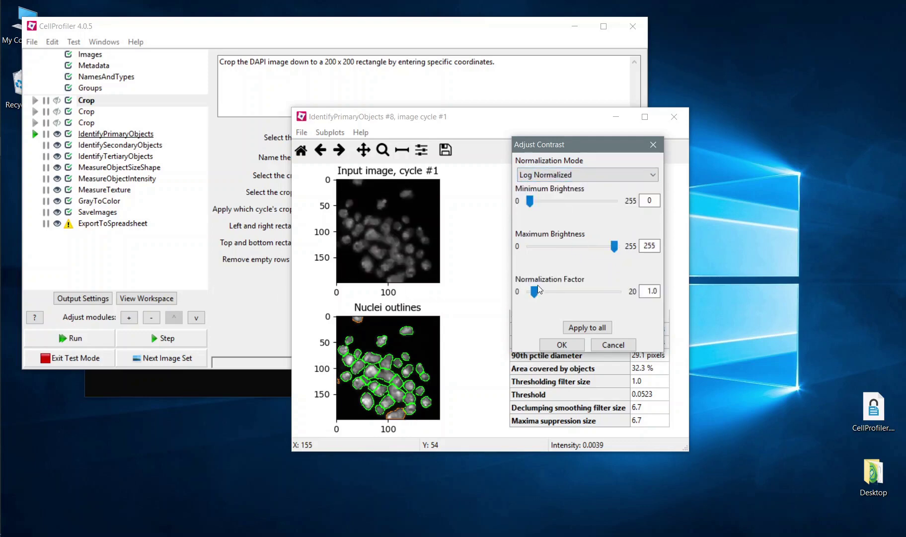
left_click_drag(534, 293, 542, 297)
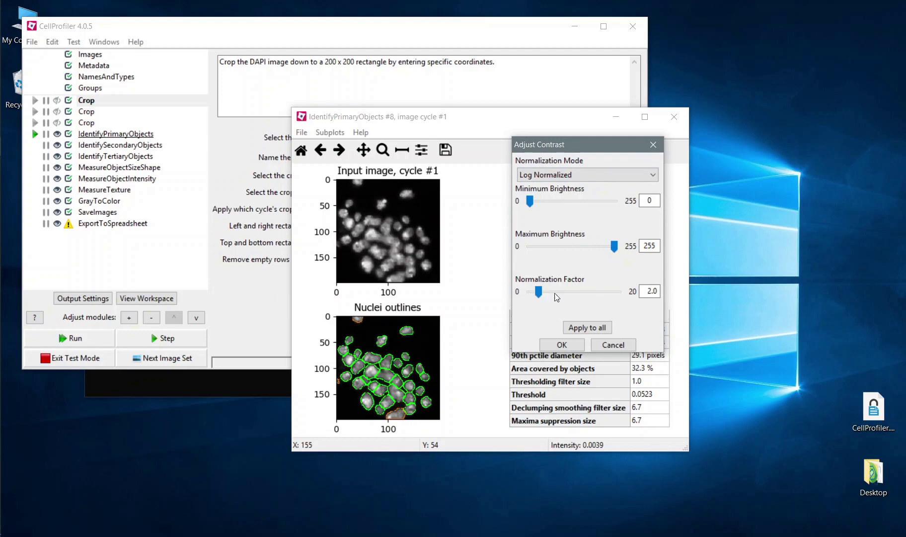
left_click(603, 327)
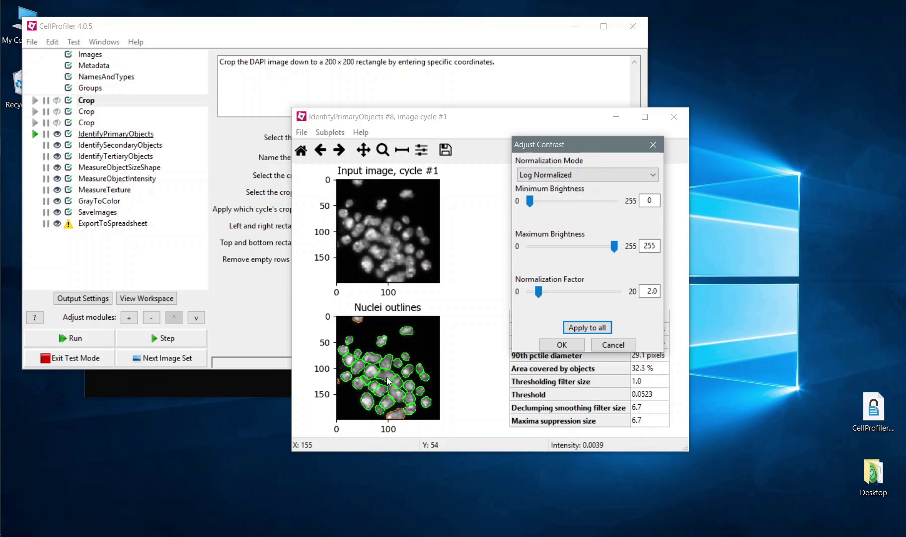
left_click(552, 346)
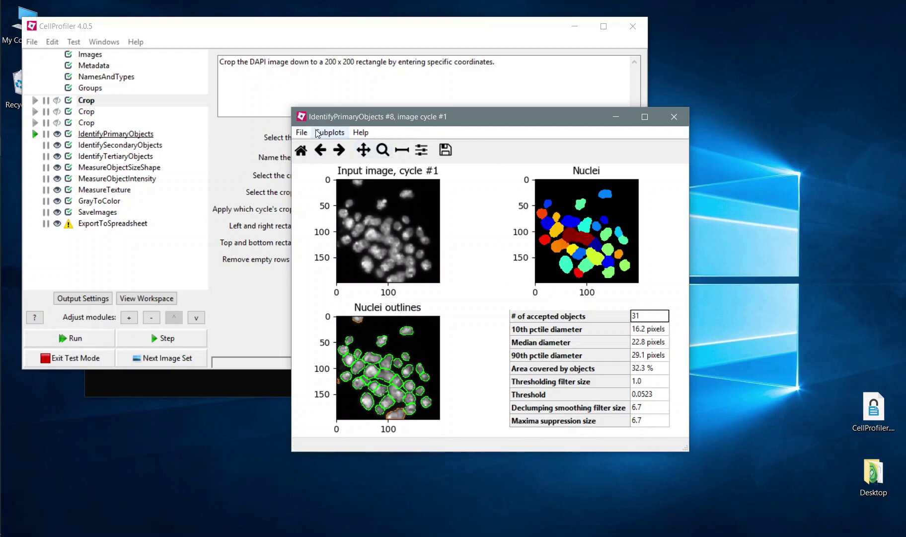
Step: Measure a 26.8 length on the nuclei image, then zoom into a small nuclei cluster
left_click(403, 158)
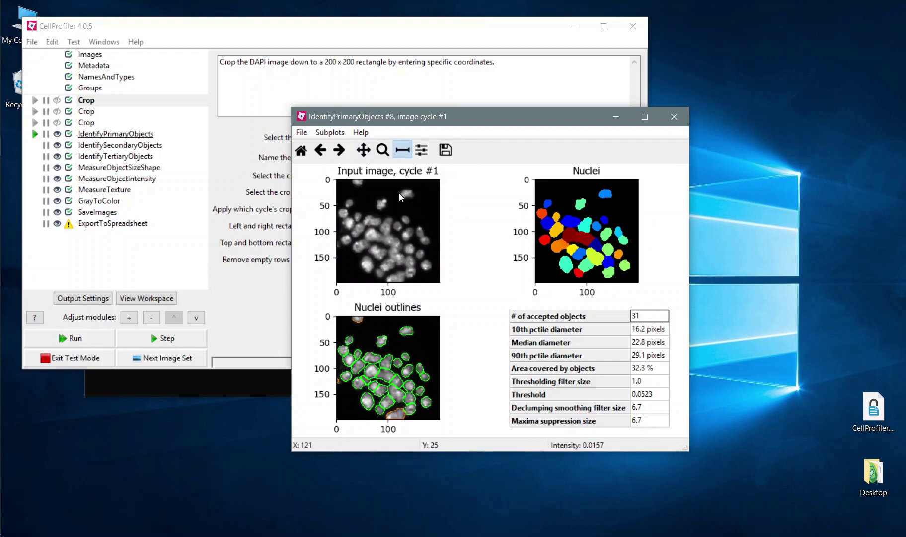
left_click_drag(400, 194, 427, 243)
left_click(383, 150)
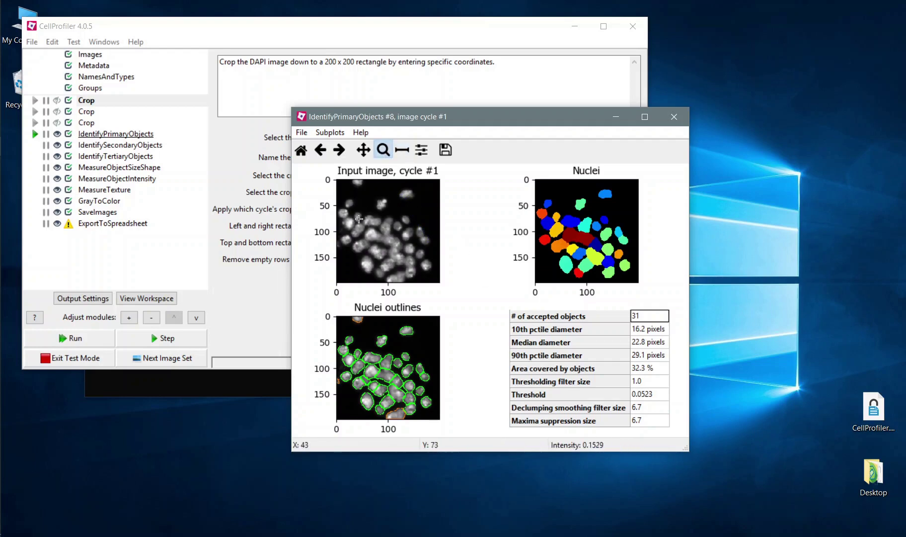
left_click_drag(362, 217, 405, 263)
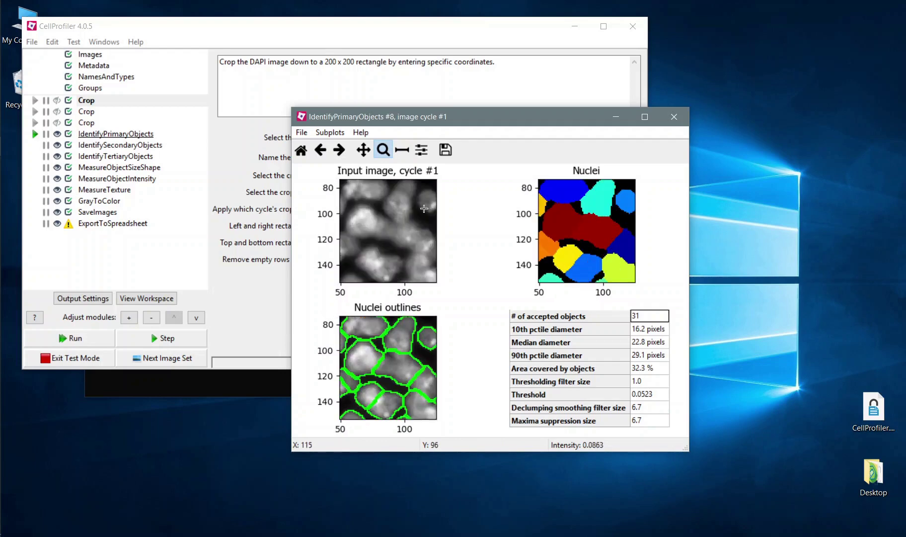
Step: Brighten the zoomed image by lowering maximum brightness, reset the view, and close the results window
right_click(426, 213)
left_click(449, 206)
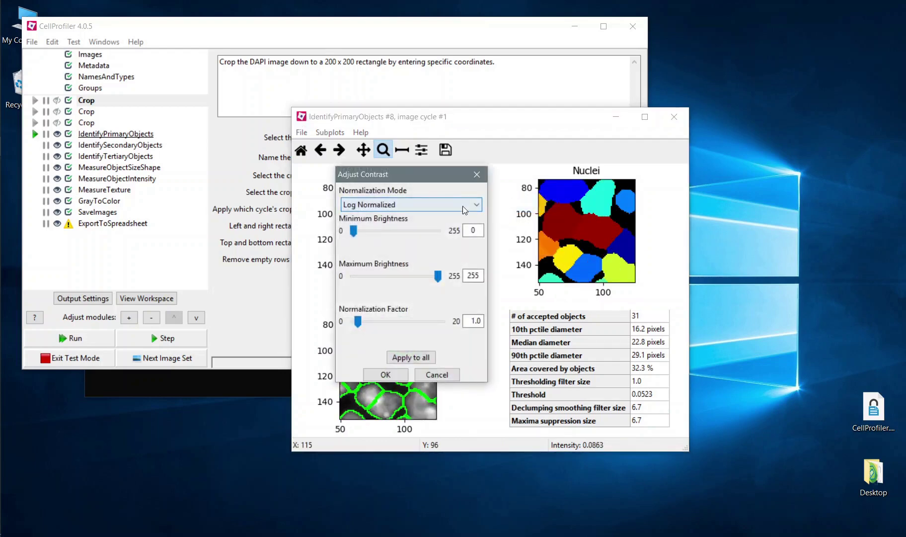
left_click_drag(431, 181, 564, 187)
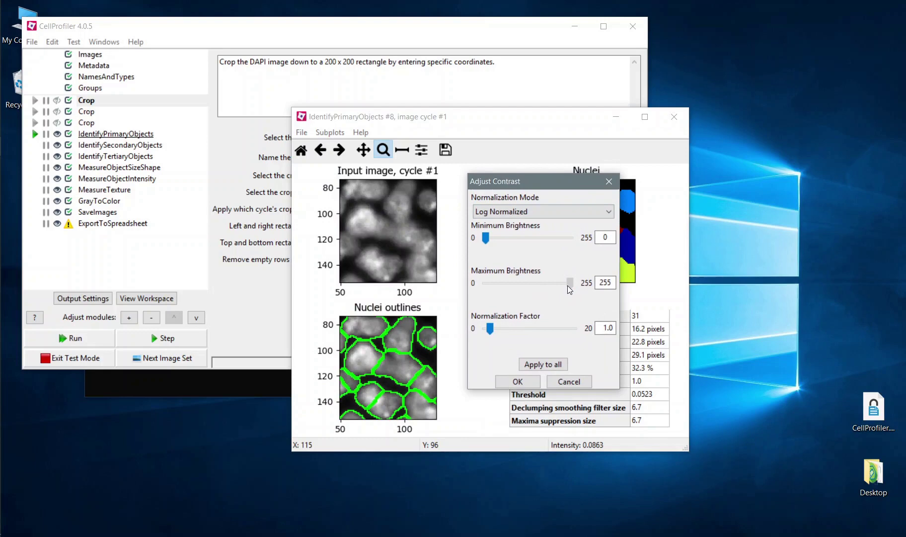
left_click_drag(570, 282, 543, 289)
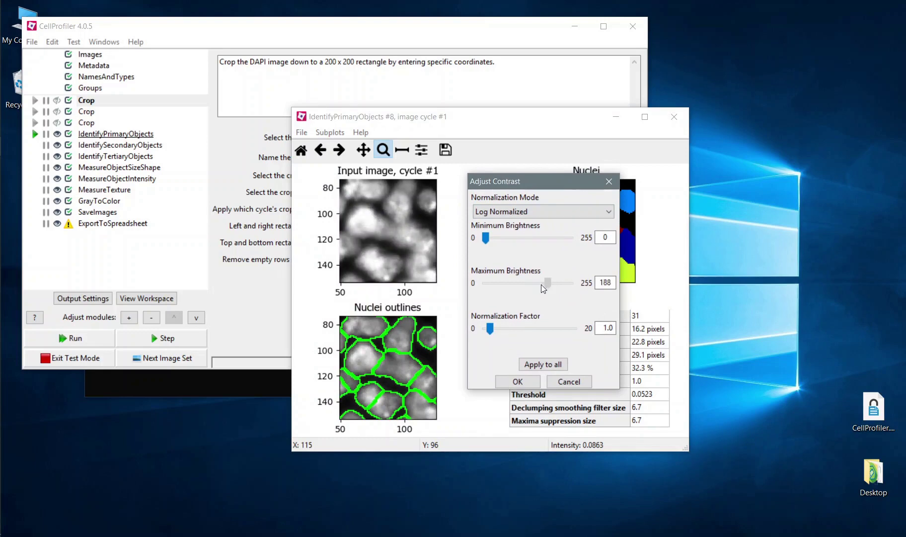
left_click(517, 381)
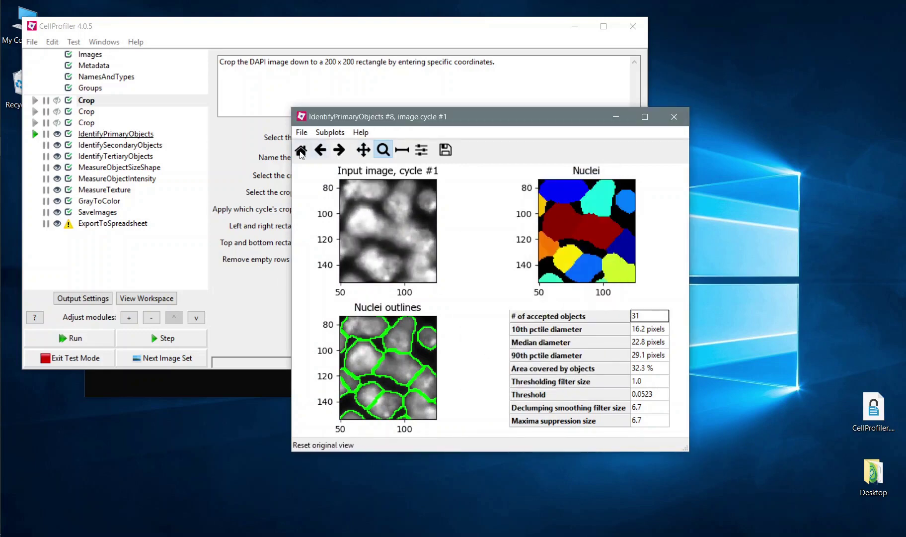
left_click(302, 151)
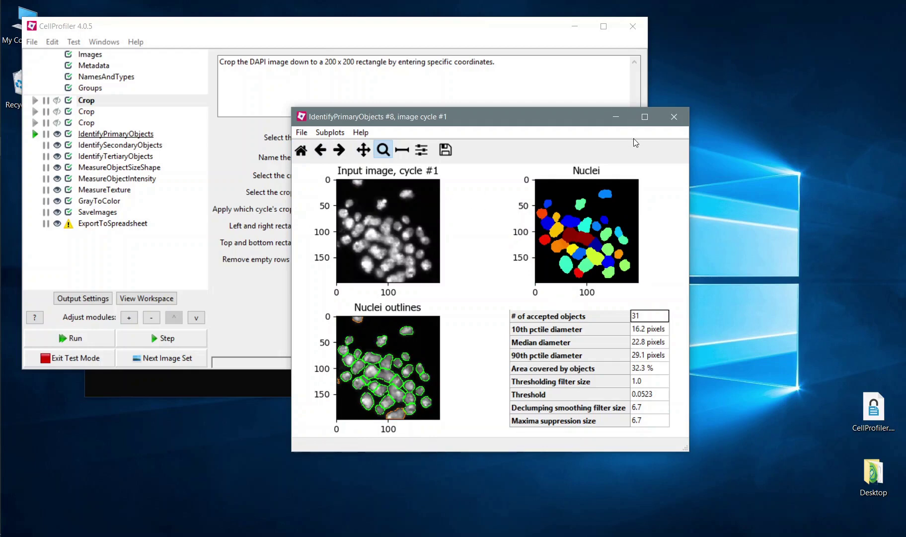
left_click(676, 121)
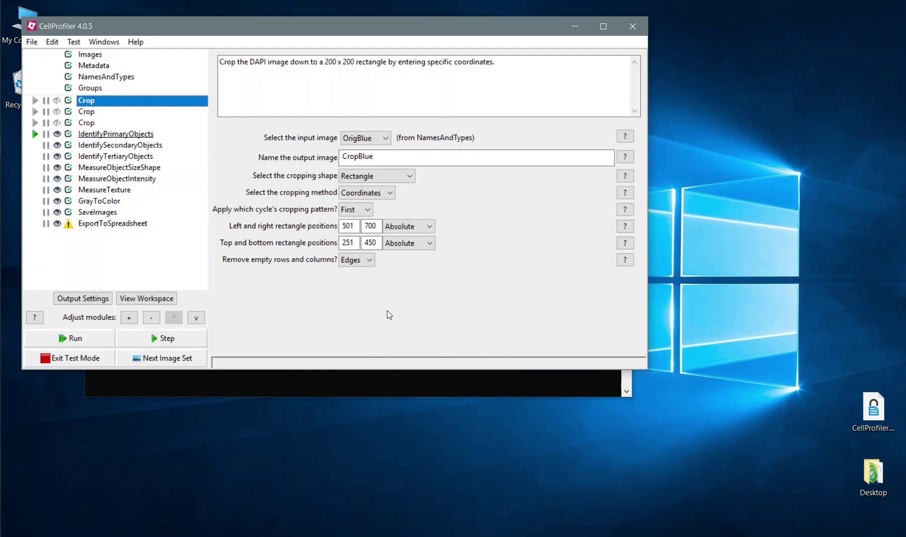
Step: Open the Workspace viewer showing CropRed as the first layer and OrigGreen as the second
left_click(144, 298)
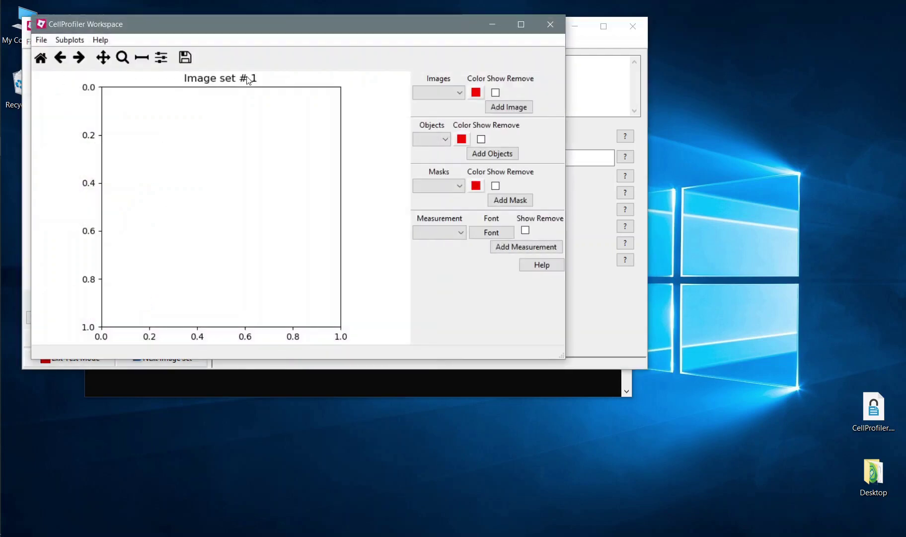
left_click_drag(215, 29, 479, 161)
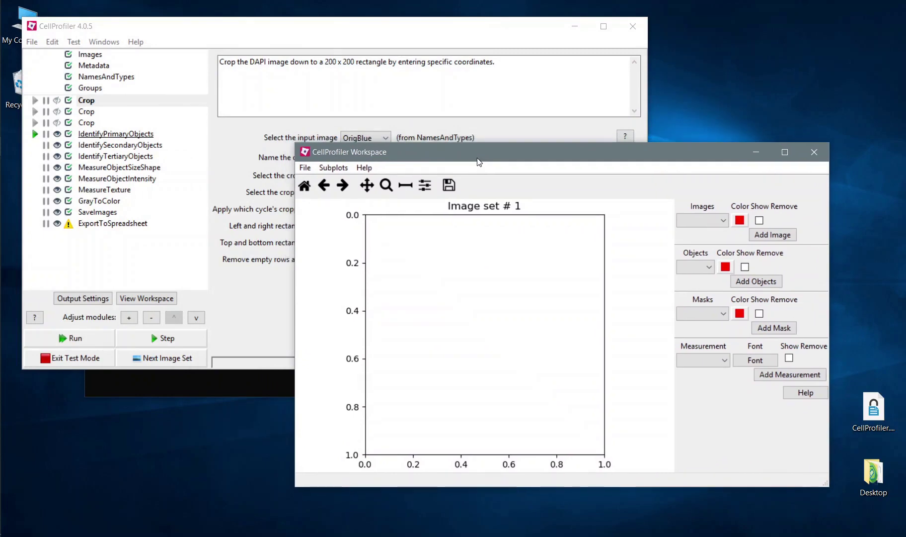
left_click(701, 222)
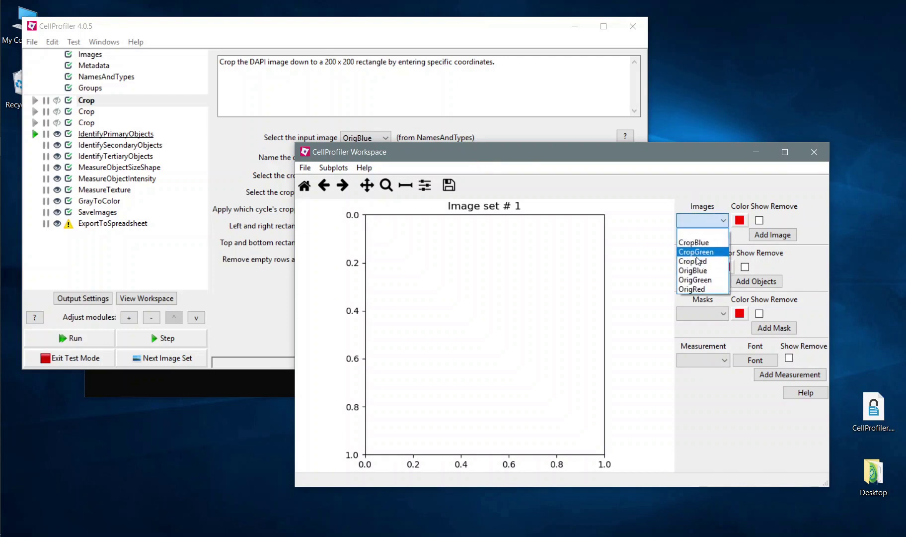
left_click(698, 262)
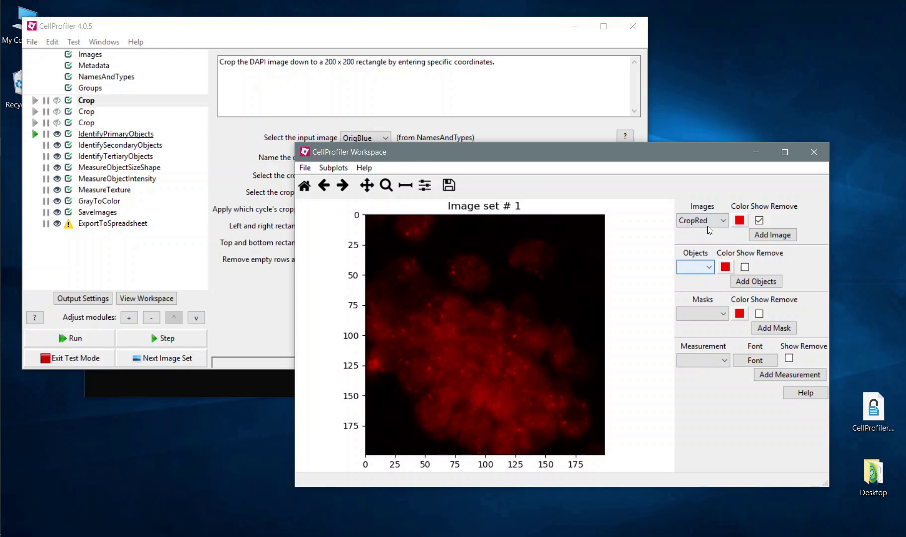
left_click(772, 234)
left_click(714, 238)
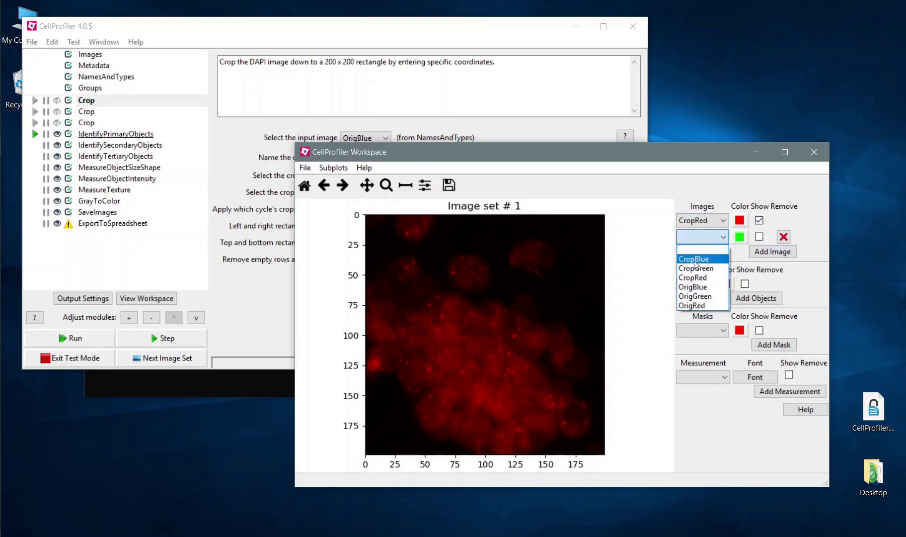
left_click(709, 294)
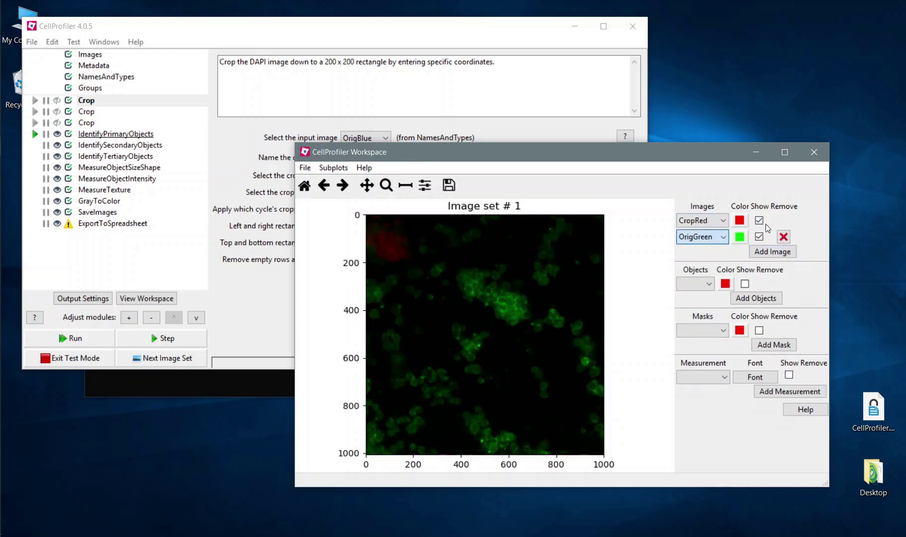
Step: Add CropBlue as a third layer and switch the second layer to CropGreen
left_click(773, 252)
left_click(698, 254)
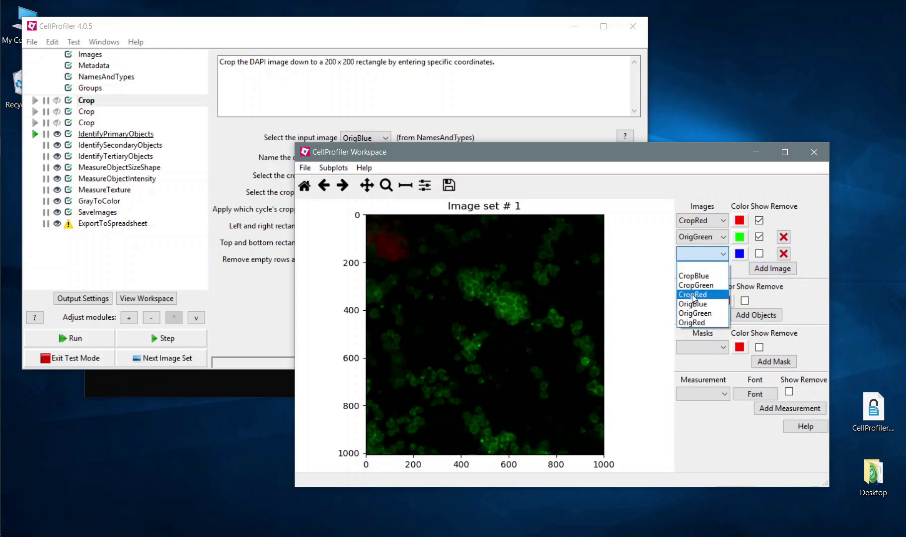
left_click(694, 276)
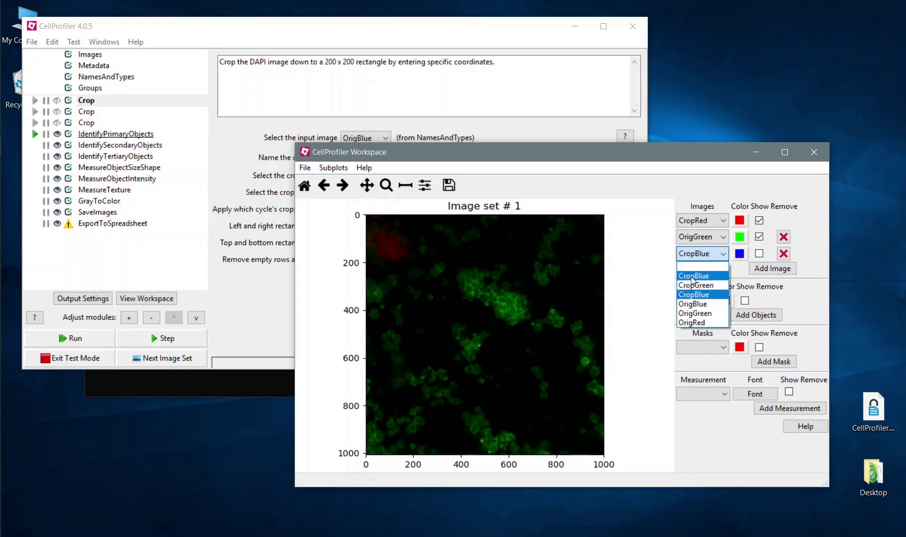
left_click(693, 276)
left_click(716, 237)
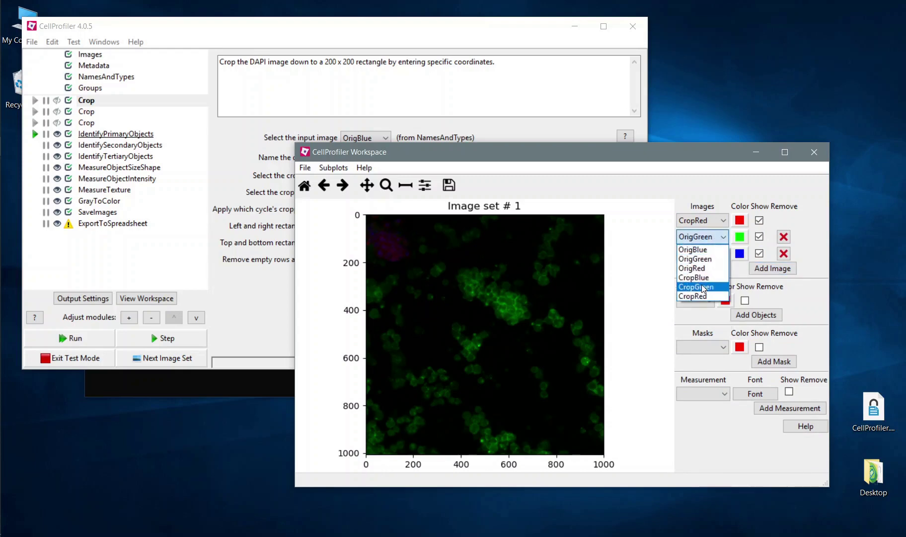
left_click(701, 286)
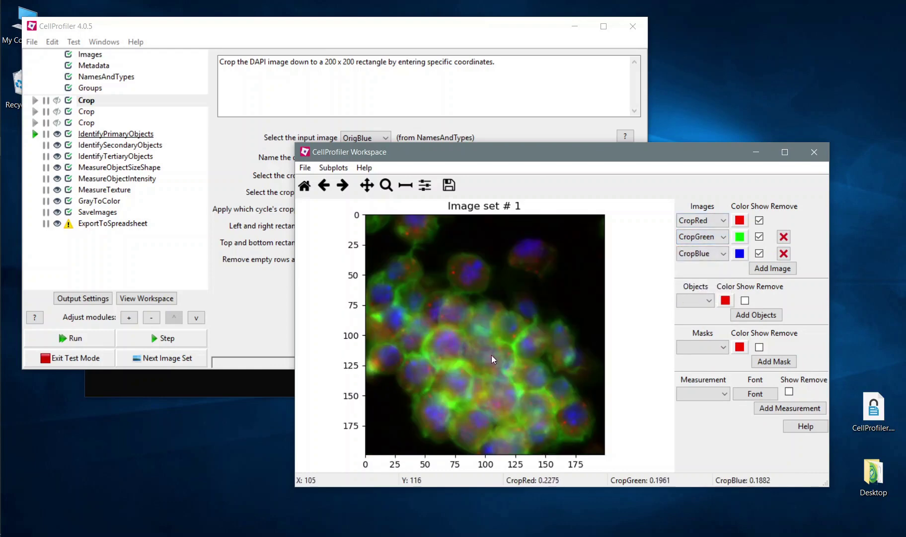
right_click(561, 293)
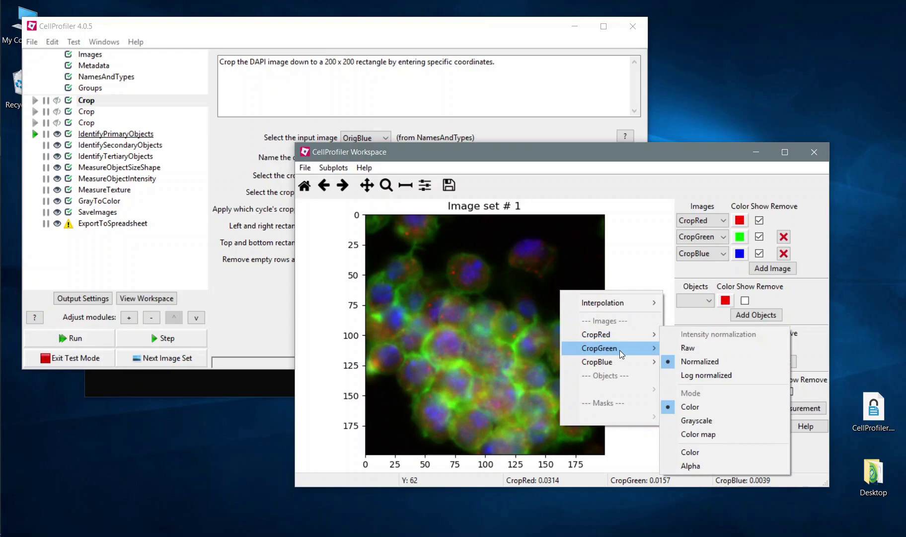
Step: Overlay the Nuclei outlines on the composite in green
mouse_move(621, 366)
left_click(552, 304)
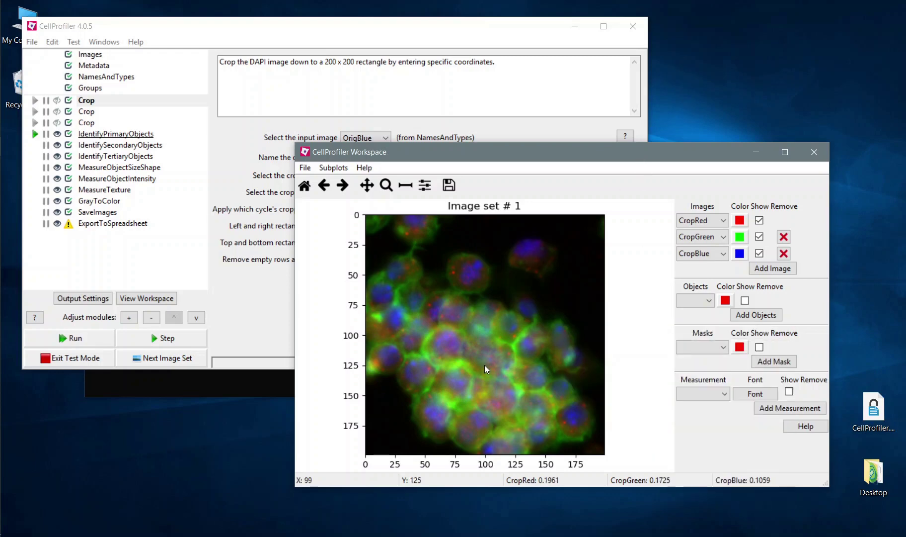
left_click(698, 304)
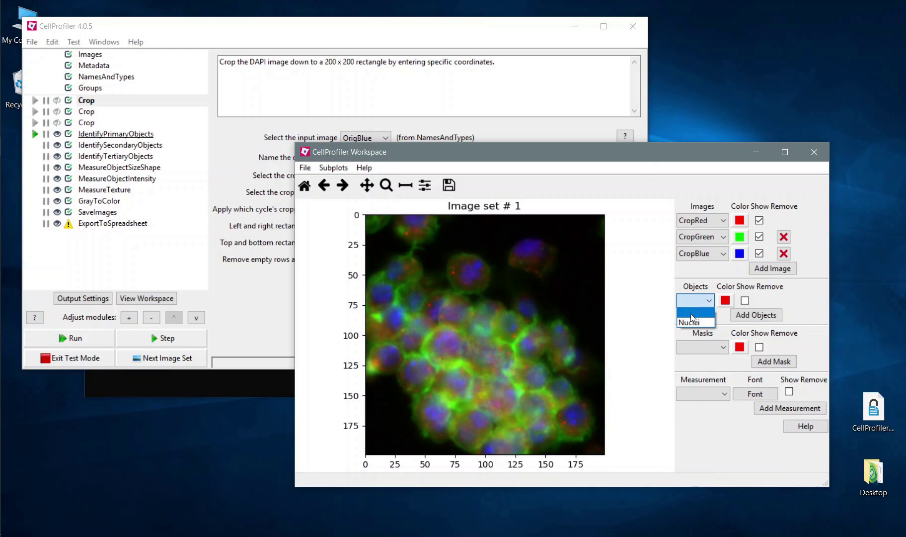
left_click(692, 321)
left_click(726, 300)
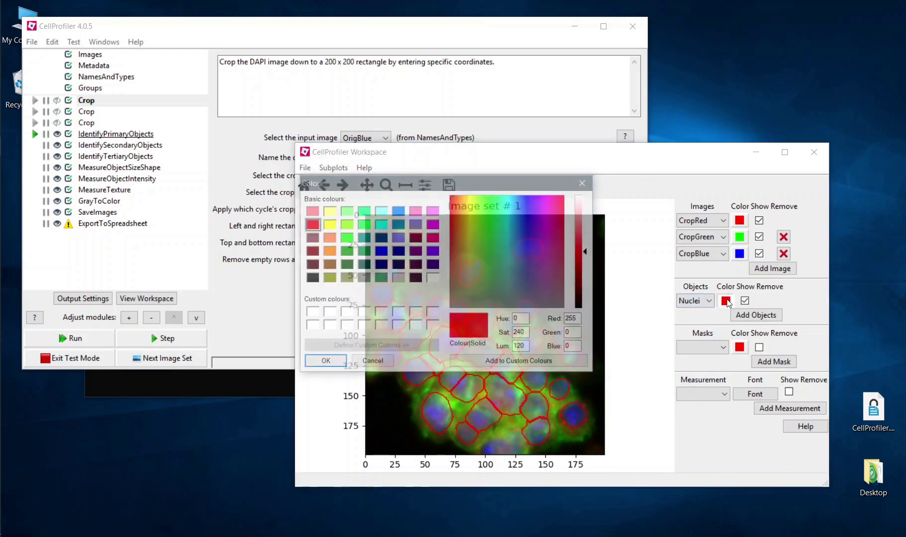
left_click_drag(471, 234, 483, 200)
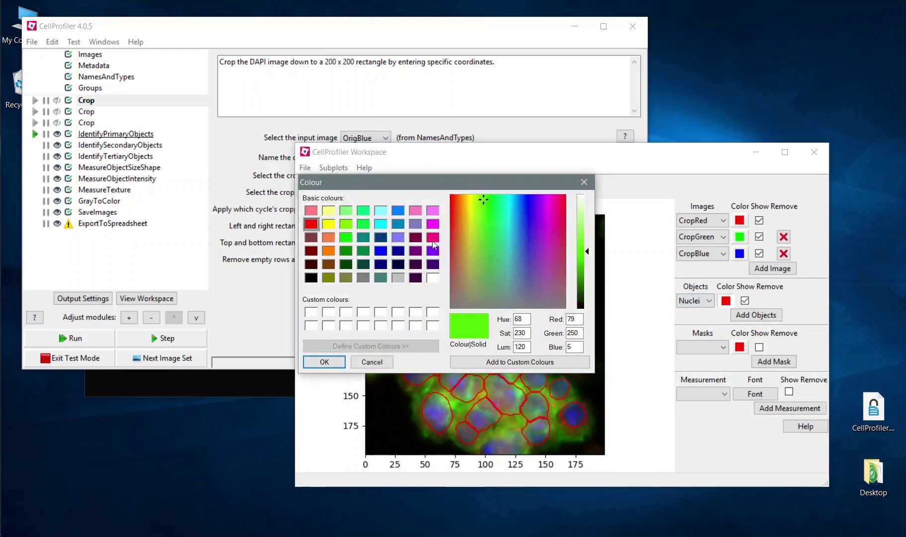
left_click(324, 362)
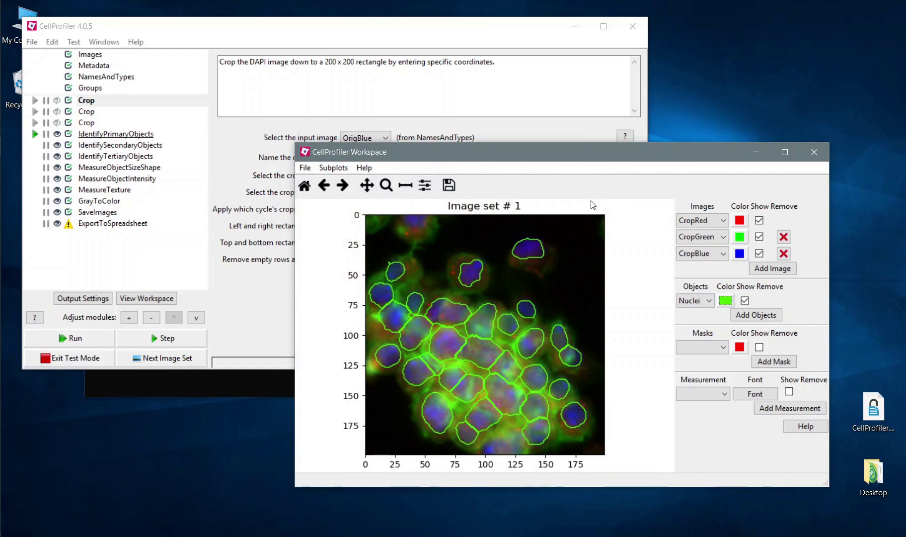
Step: Zoom into the cell cluster and rerun nuclei detection with a maximum diameter of 20
left_click(387, 185)
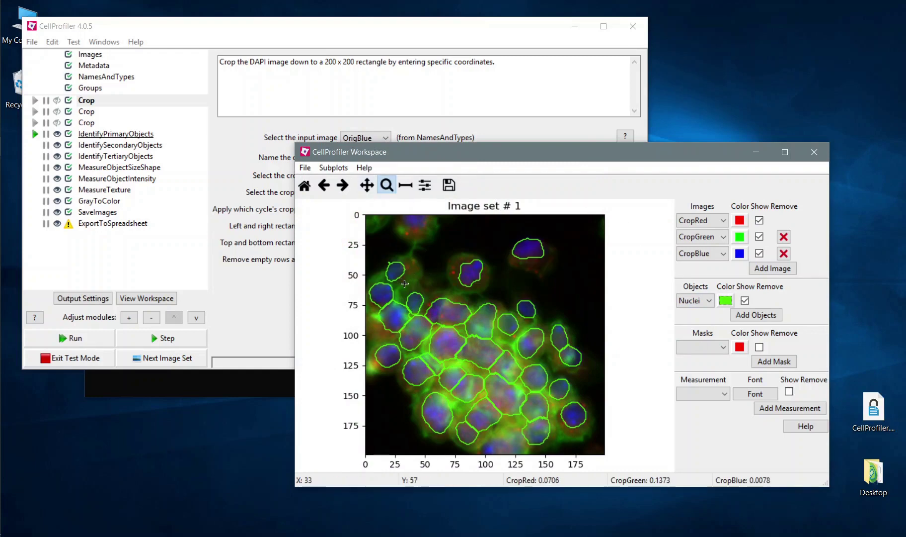
left_click_drag(405, 283, 508, 397)
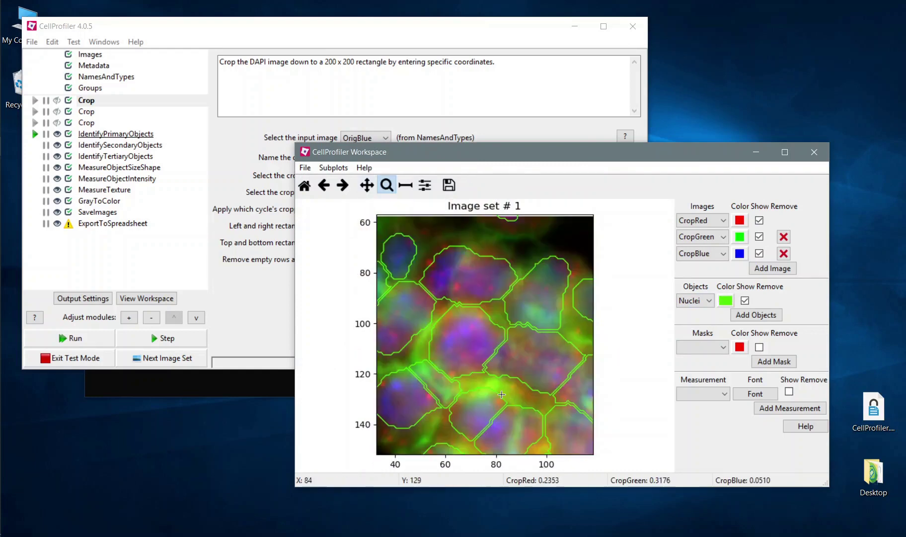
left_click(122, 132)
left_click_drag(659, 156, 772, 172)
left_click_drag(517, 25, 495, 8)
left_click_drag(469, 189, 444, 191)
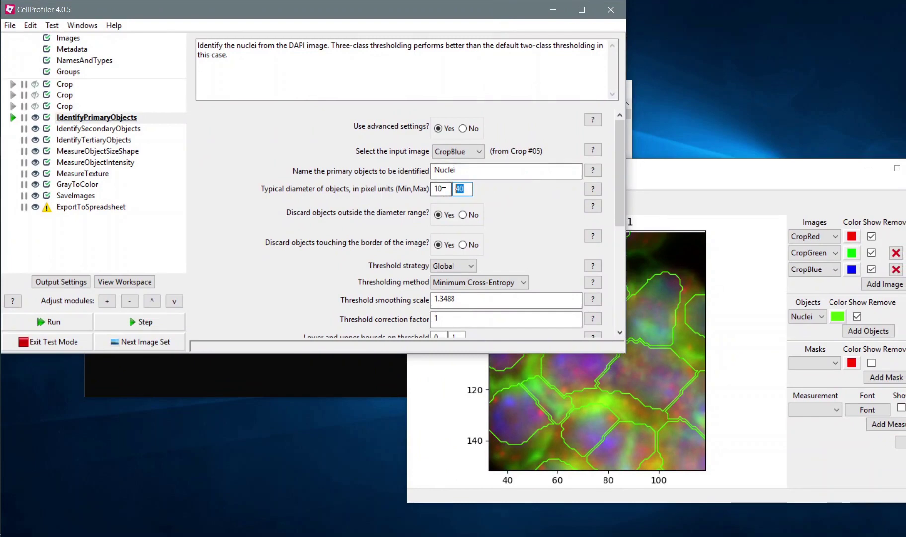
type("20")
left_click(151, 321)
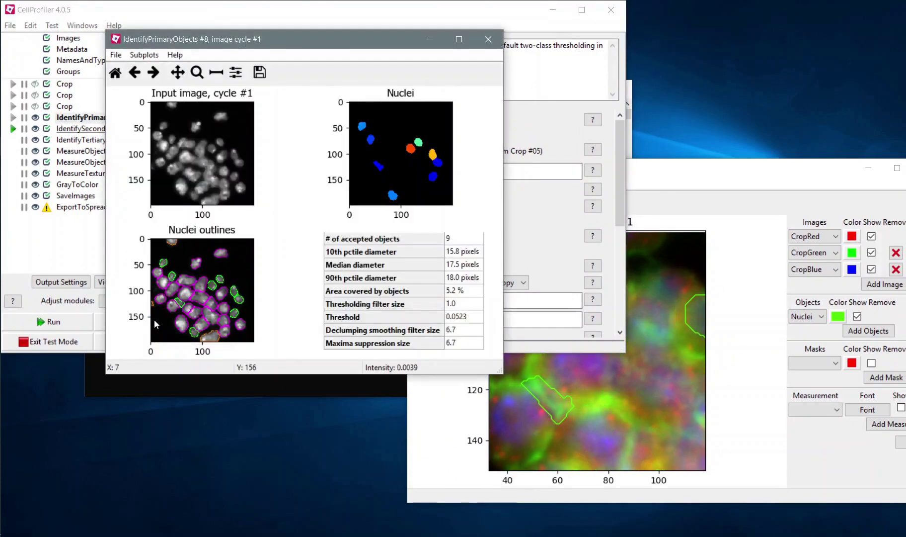
left_click(488, 39)
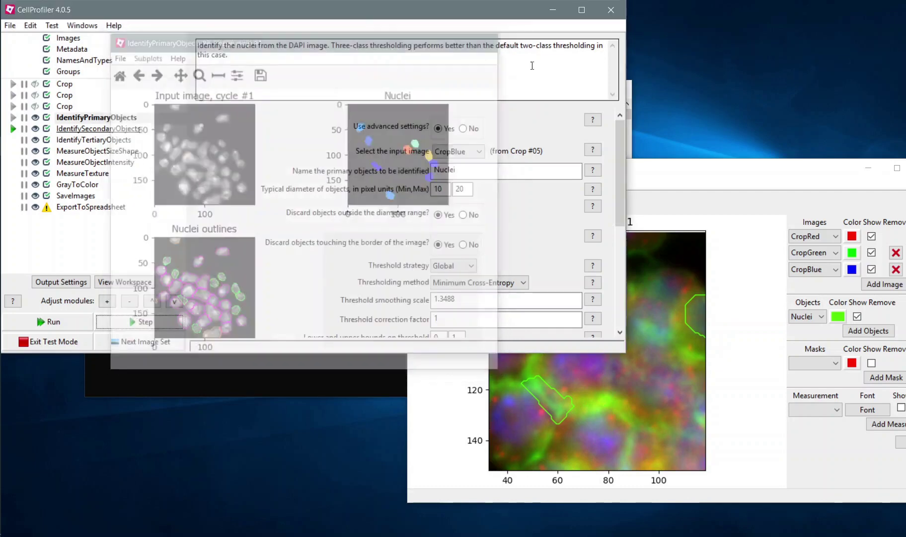
Step: Rerun nuclei detection with maximum diameter 40 and threshold correction factor 1.1, finding 30 nuclei
left_click(531, 360)
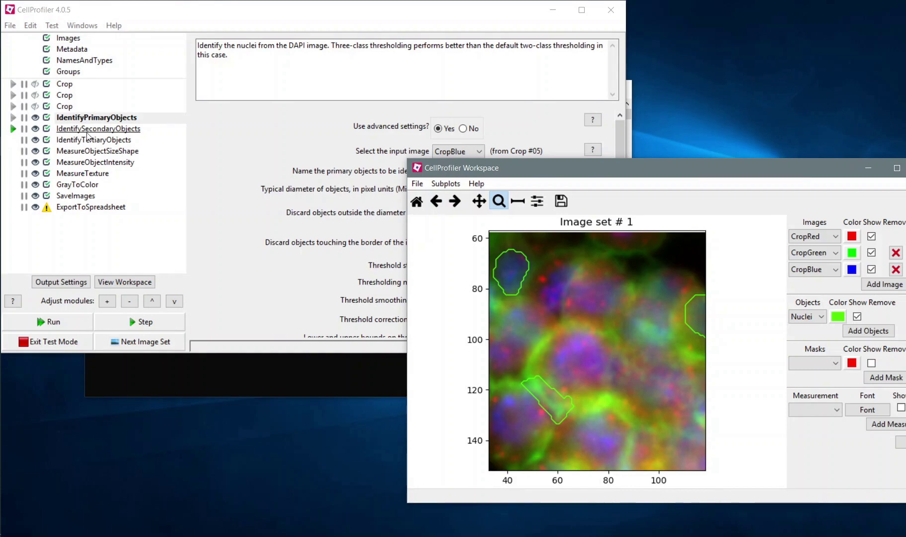
left_click(237, 193)
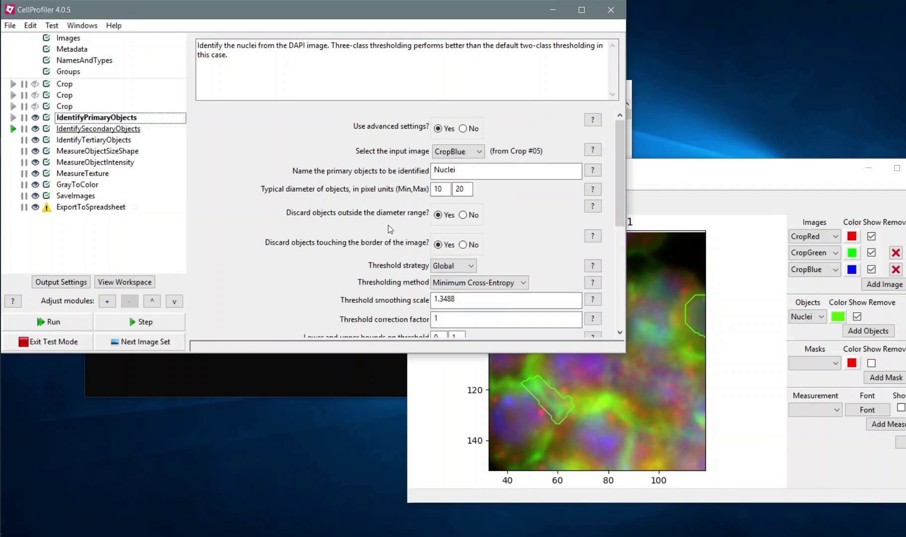
left_click(465, 183)
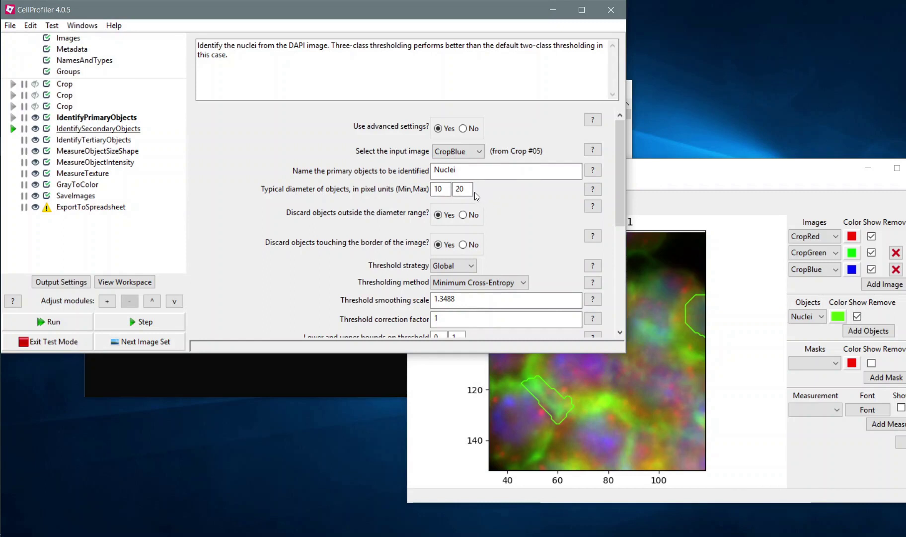
key("BackSpace")
type("40")
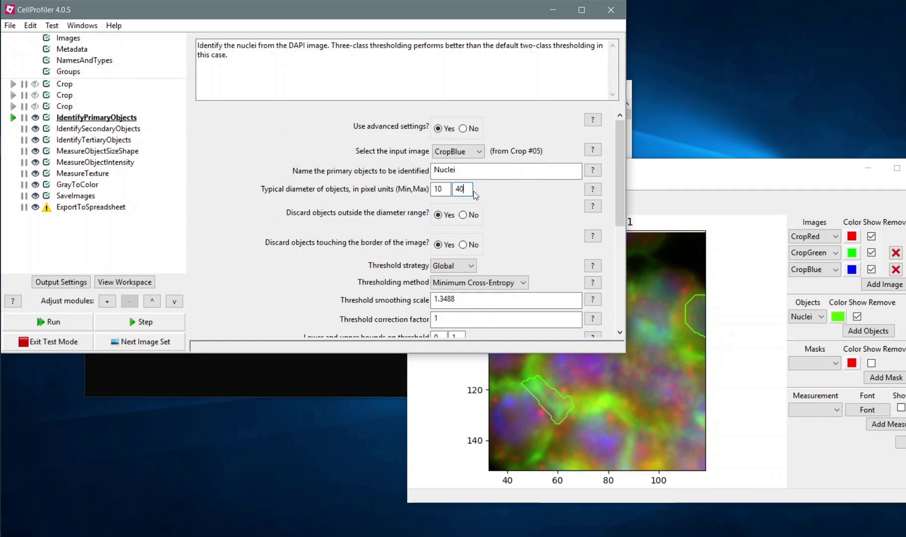
left_click(453, 321)
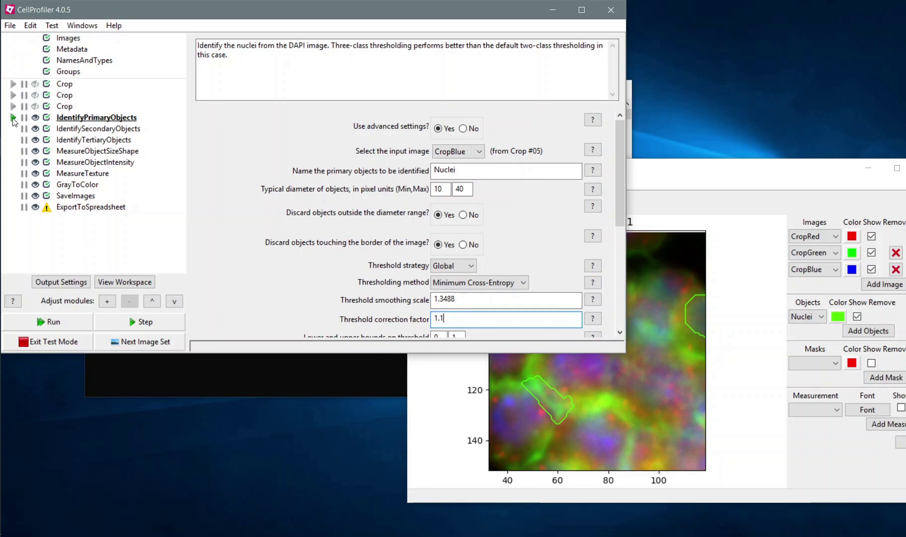
left_click(13, 118)
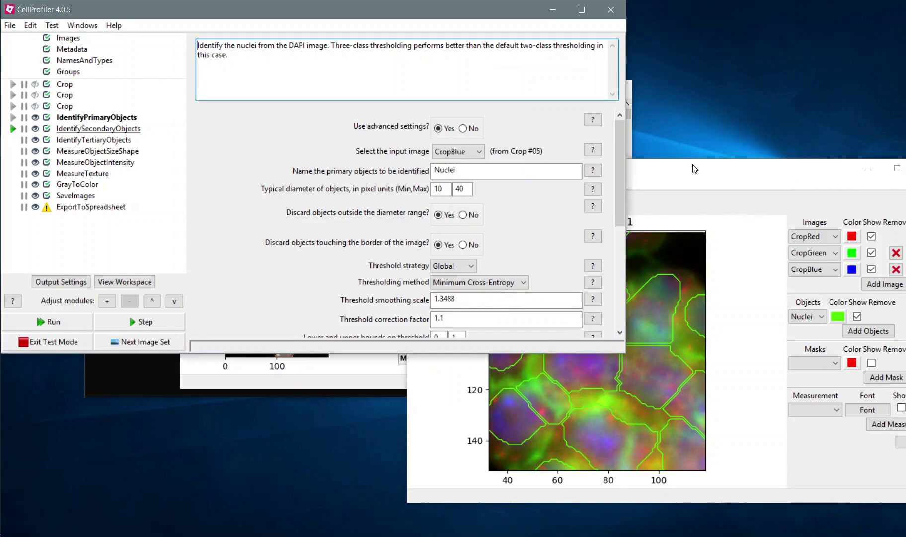
left_click_drag(695, 168, 542, 121)
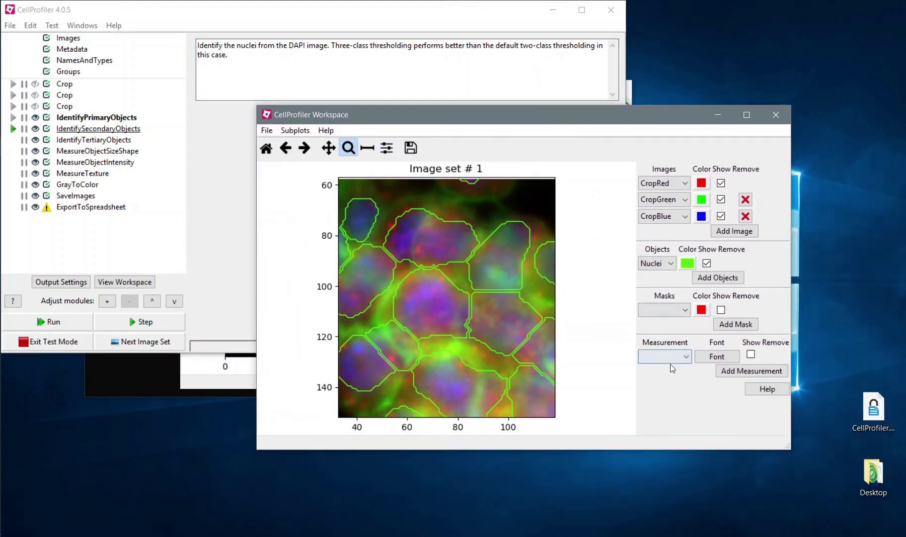
Step: Run two more modules and label each Cell in the full view with its AreaShape Area
left_click(146, 321)
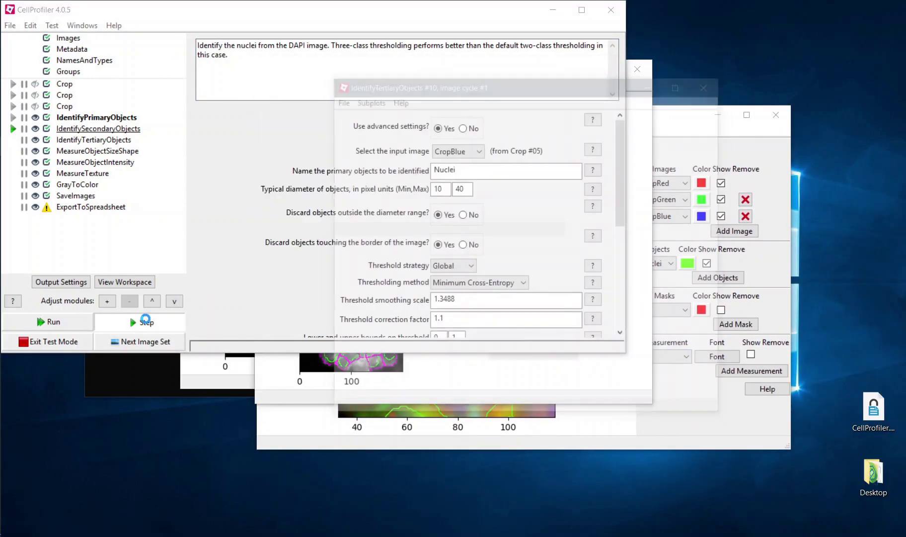
left_click(146, 321)
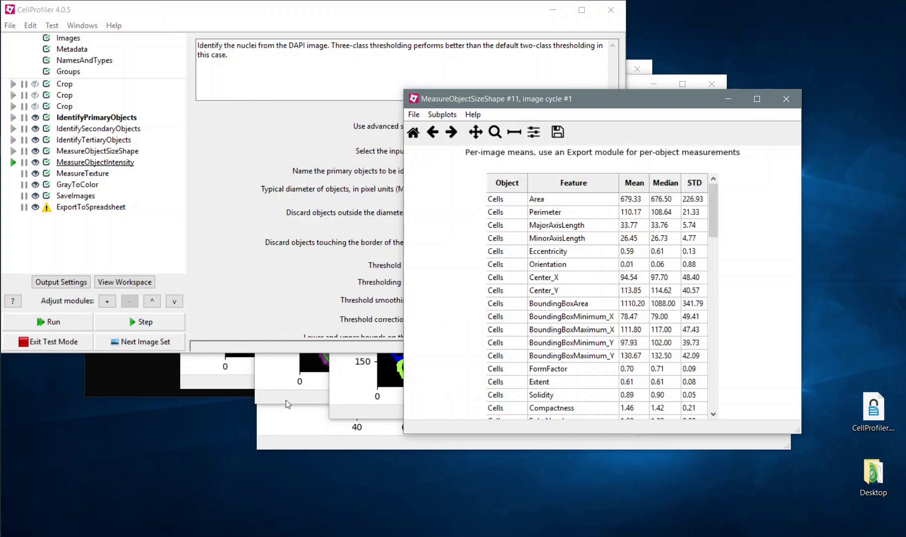
left_click(125, 281)
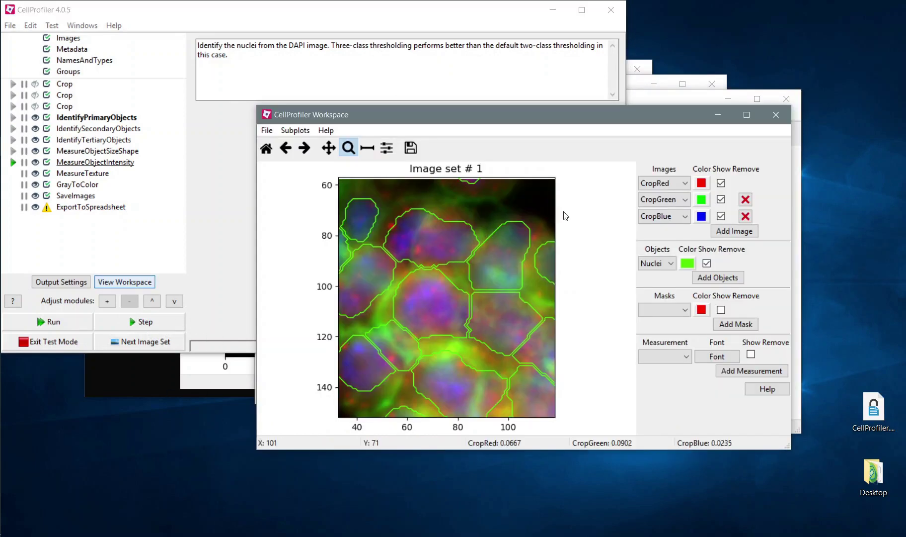
left_click(663, 356)
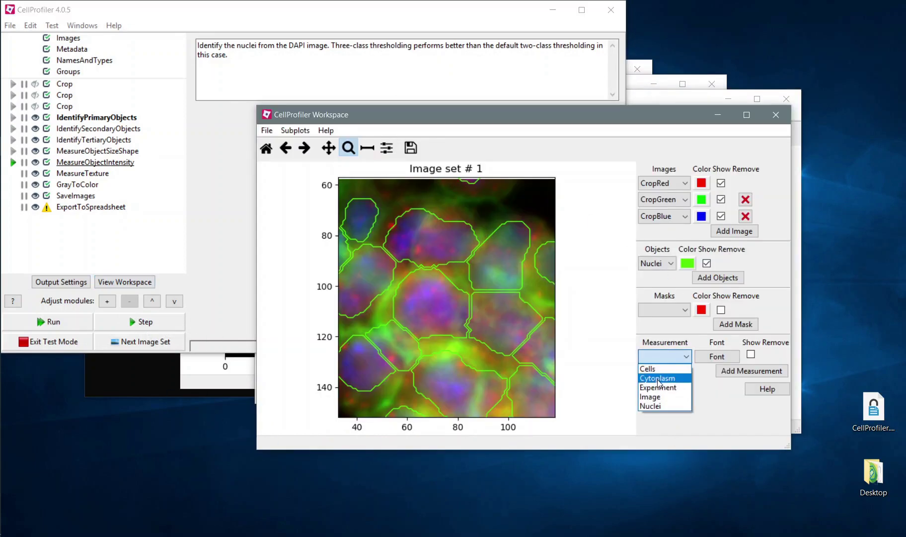
left_click(657, 368)
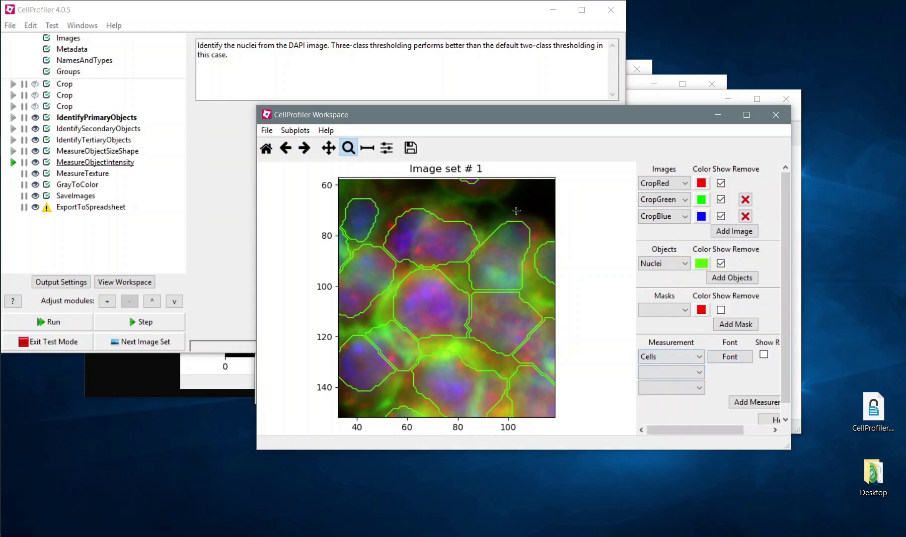
left_click(266, 148)
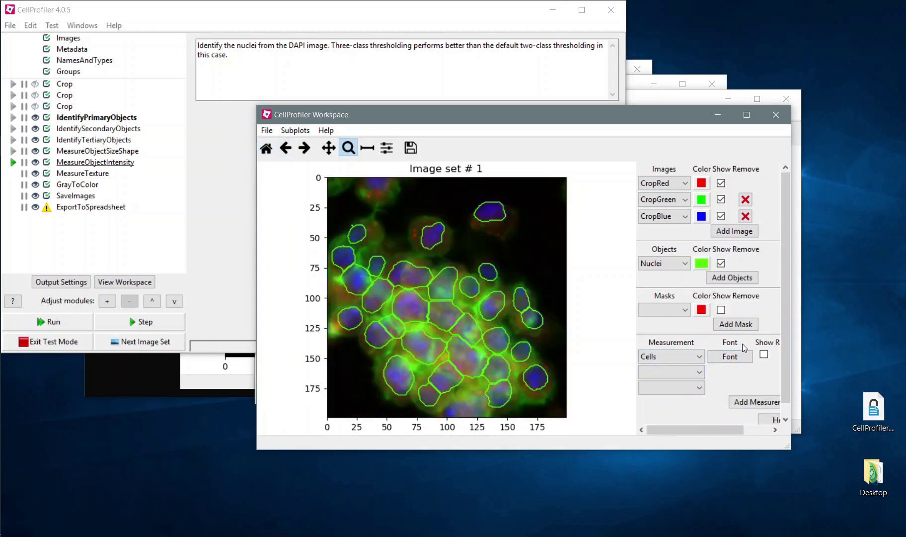
left_click(764, 355)
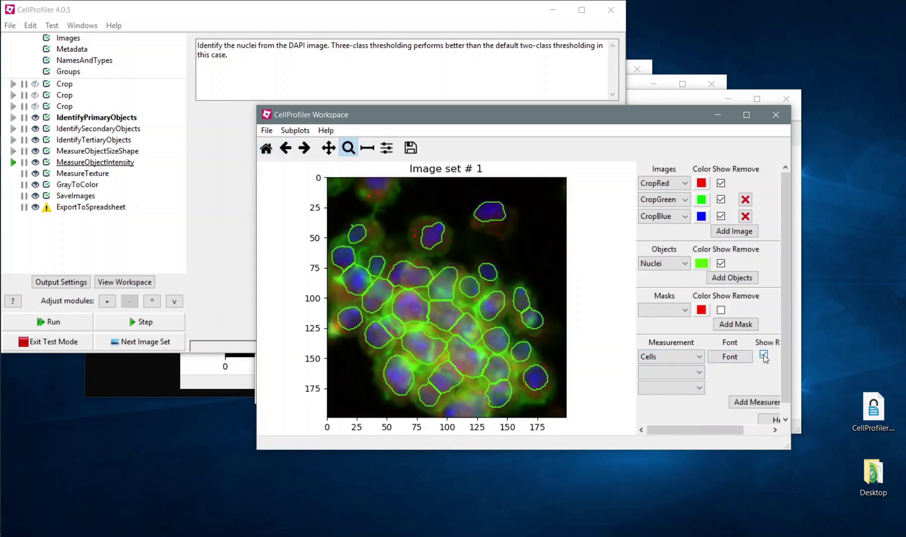
left_click(677, 376)
left_click(669, 382)
left_click(672, 386)
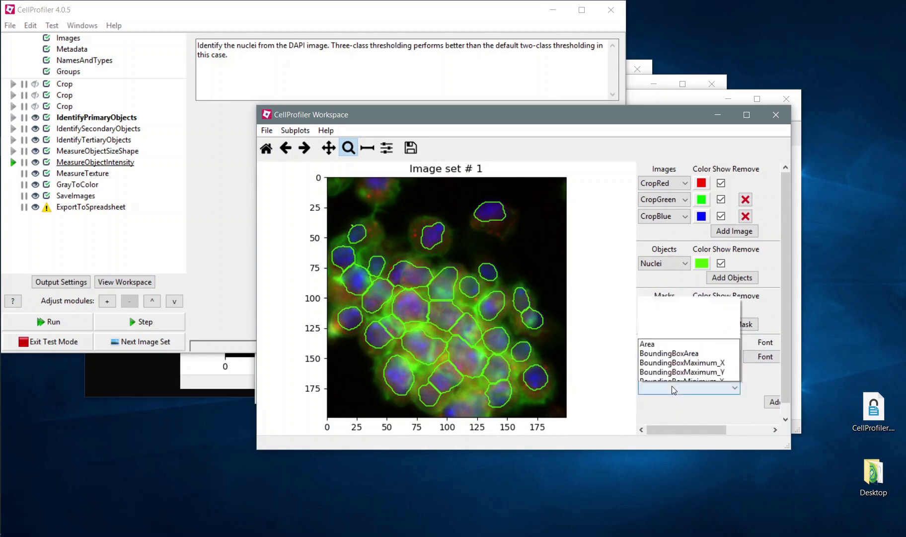
left_click(687, 163)
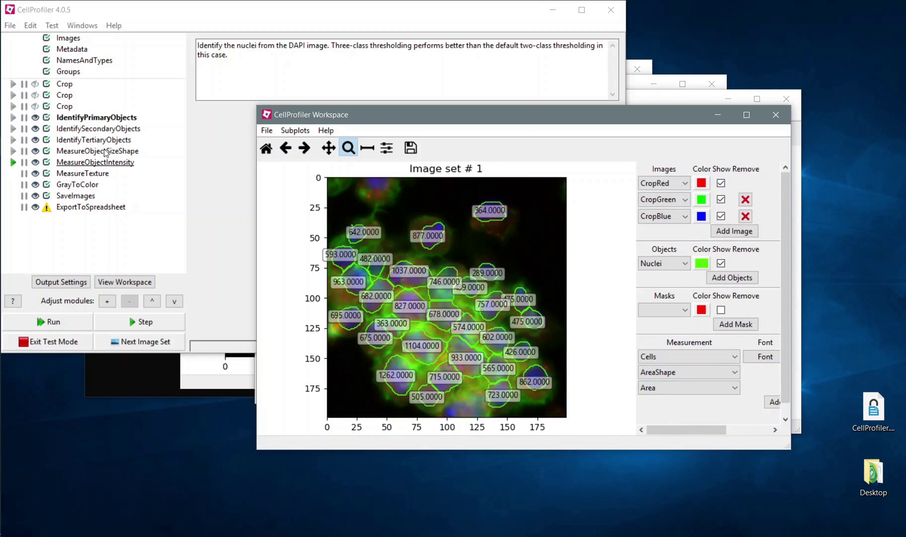
Step: Change the IdentifyPrimaryObjects threshold correction factor from 1.1 to 1.0
left_click(88, 118)
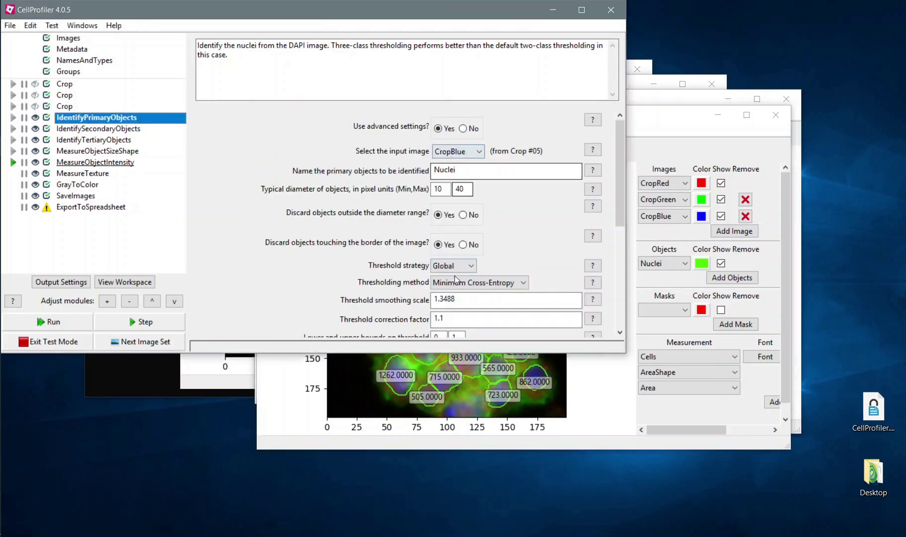
left_click(457, 318)
key("BackSpace")
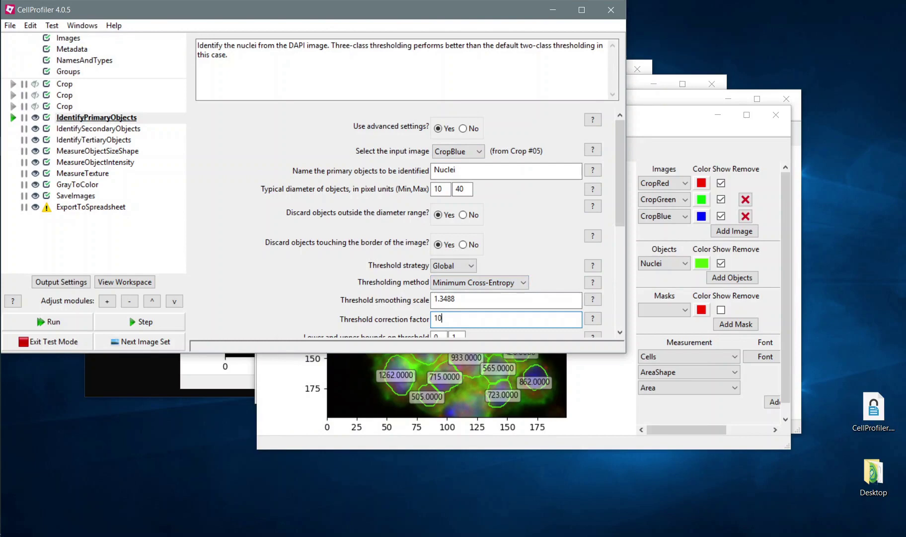
key("BackSpace")
type(".")
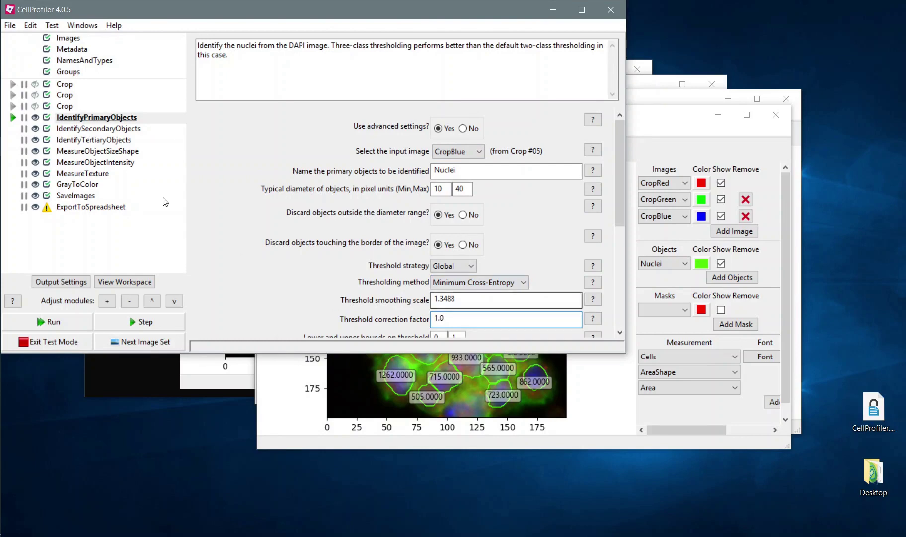
Step: Hide the three Identify modules' displays and re-run the modules to refresh the area measurements
left_click(35, 117)
left_click(35, 140)
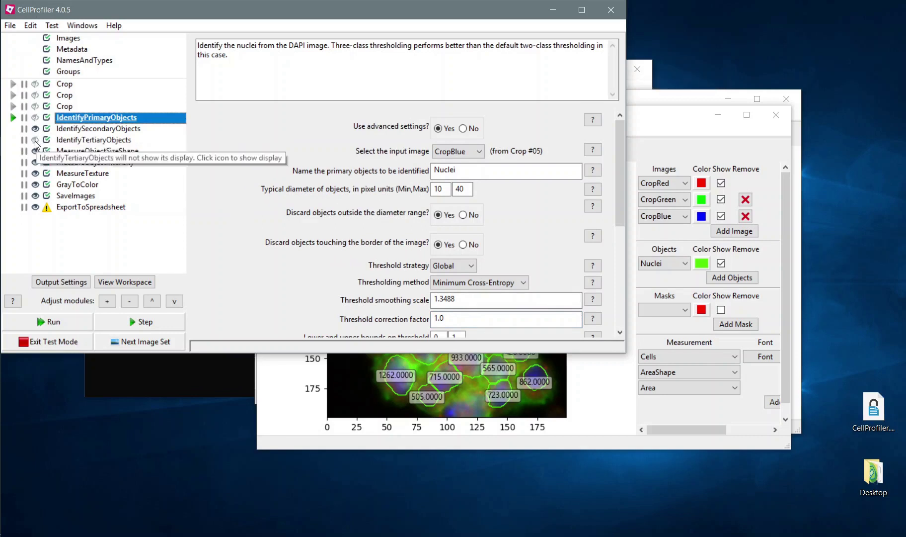
left_click(35, 128)
left_click(130, 320)
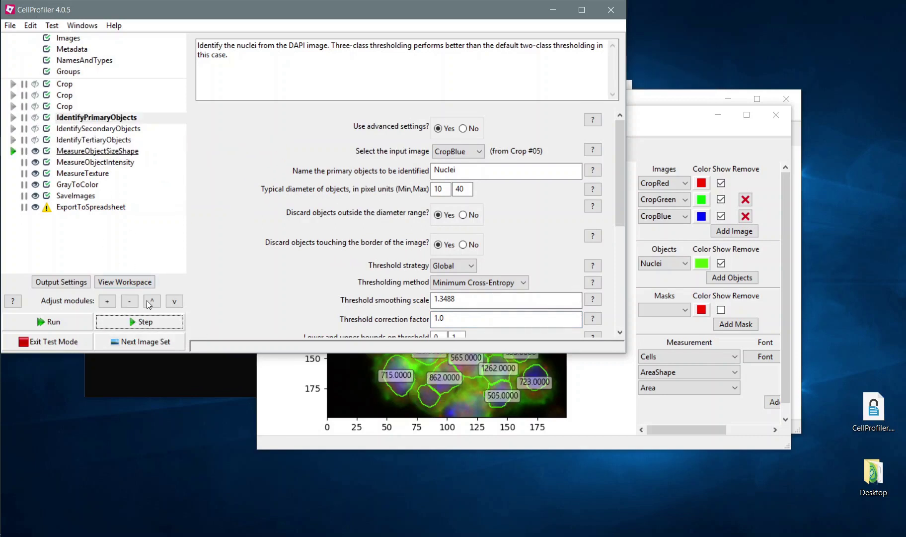
left_click(154, 324)
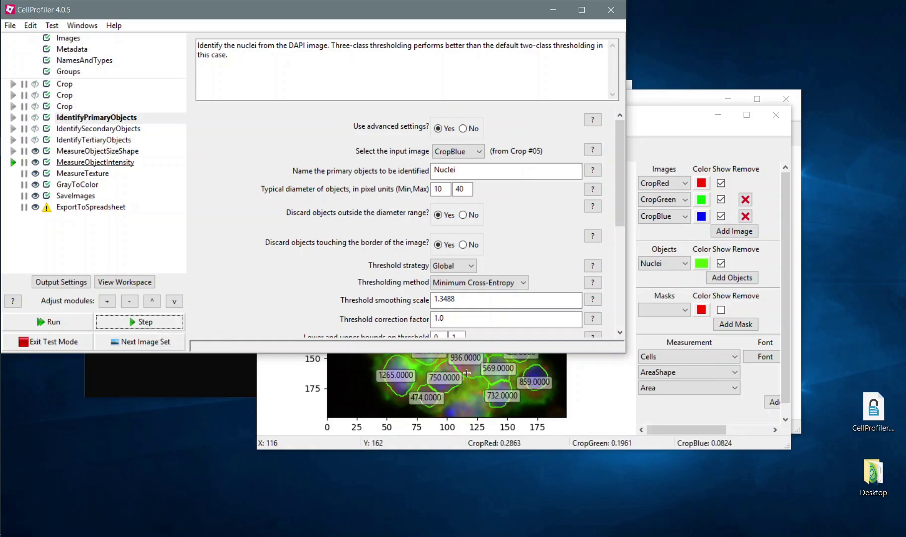
left_click(122, 139)
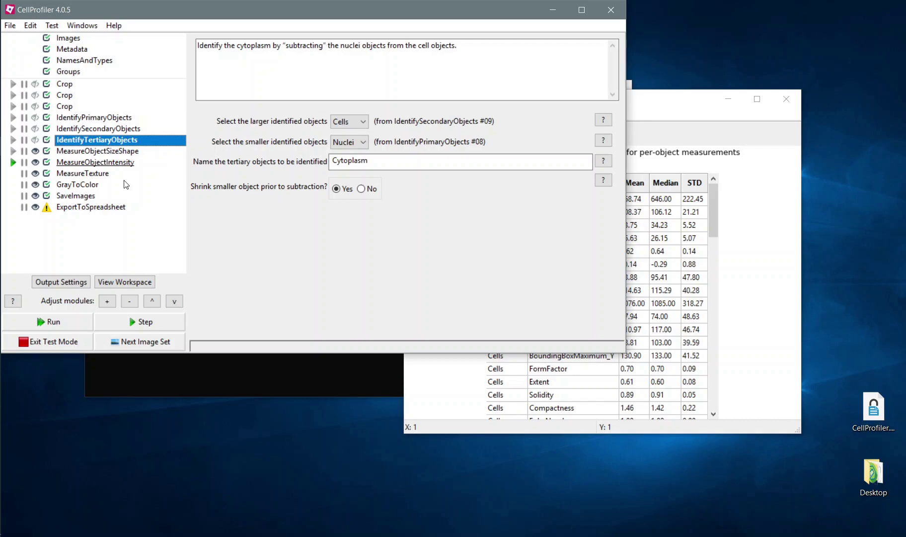
Step: Add the CombineObjects module to the pipeline by searching 'Combine'
left_click(107, 300)
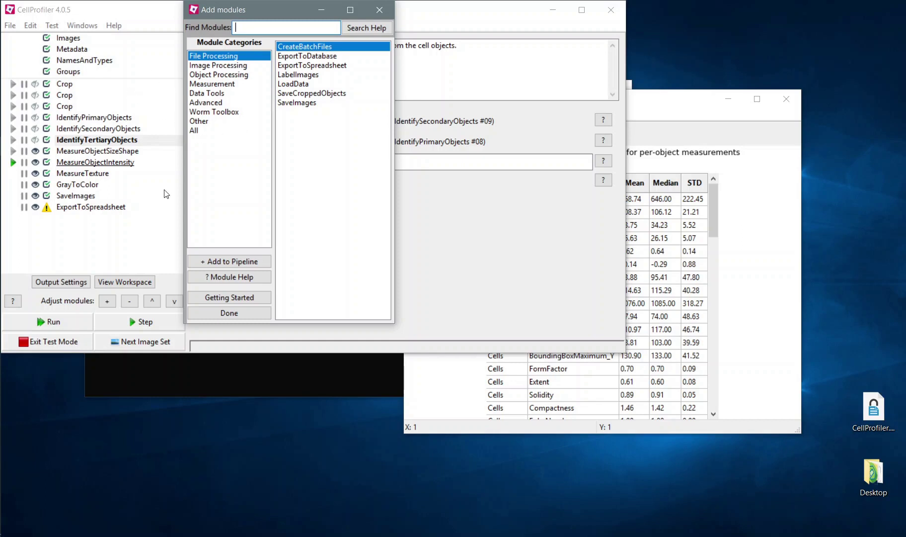
type("Combine")
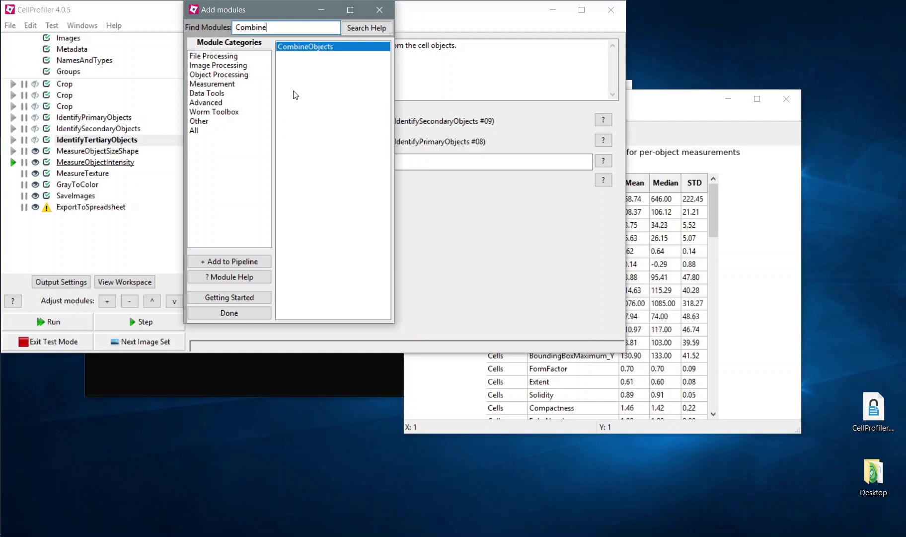
key("Return")
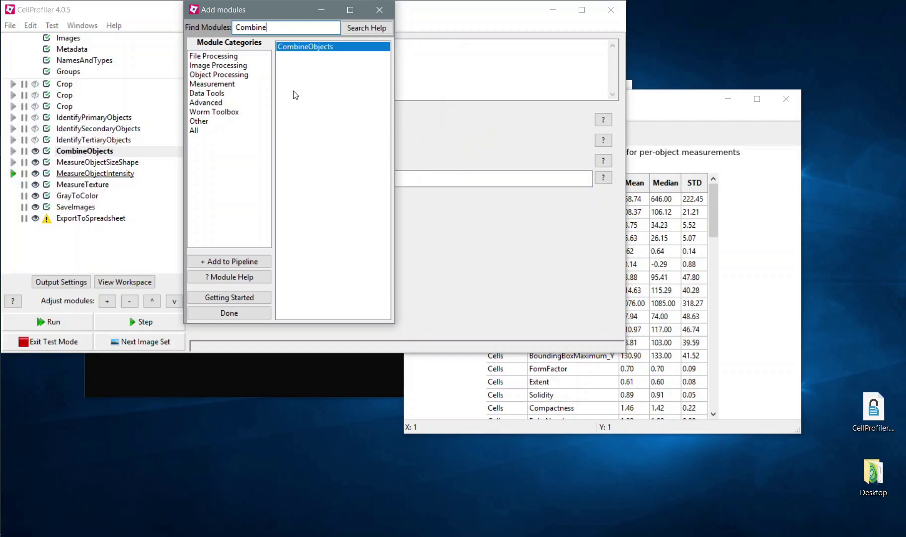
Step: Search 'Ide' and browse the Identify modules, then close the dialog without adding any
key("ctrl+a")
type("Ide")
key("Down")
key("Down")
key("Down")
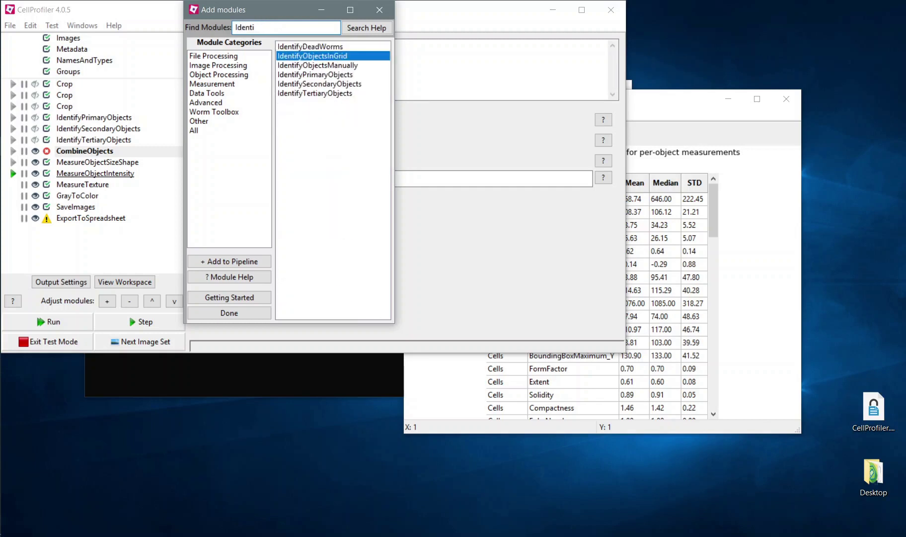
key("Down")
key("Down")
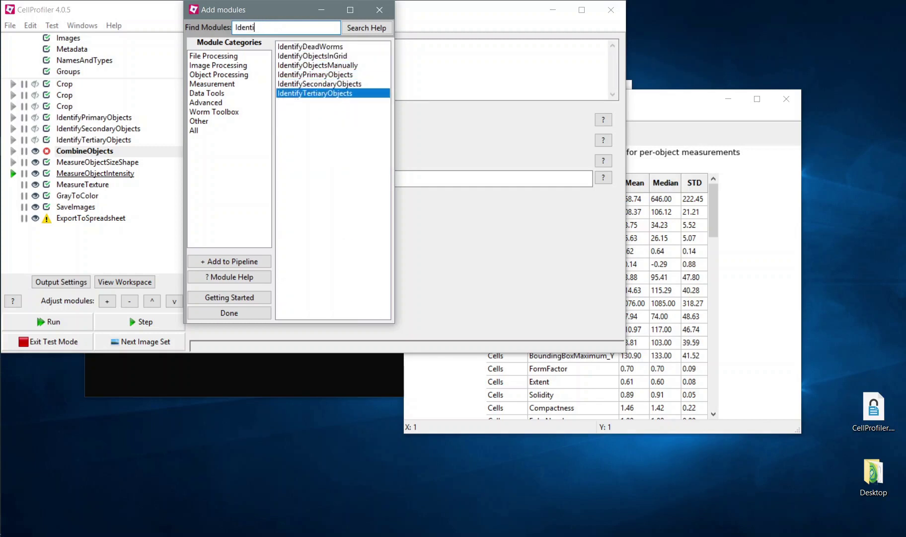
key("Up")
key("Up")
key("Up")
key("Up")
key("Up")
key("Down")
key("Down")
key("Down")
key("Down")
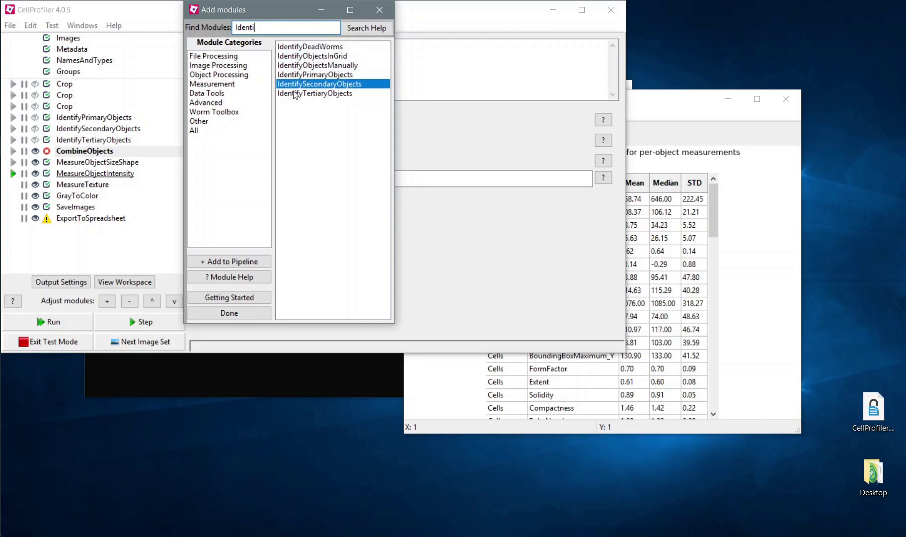
key("Up")
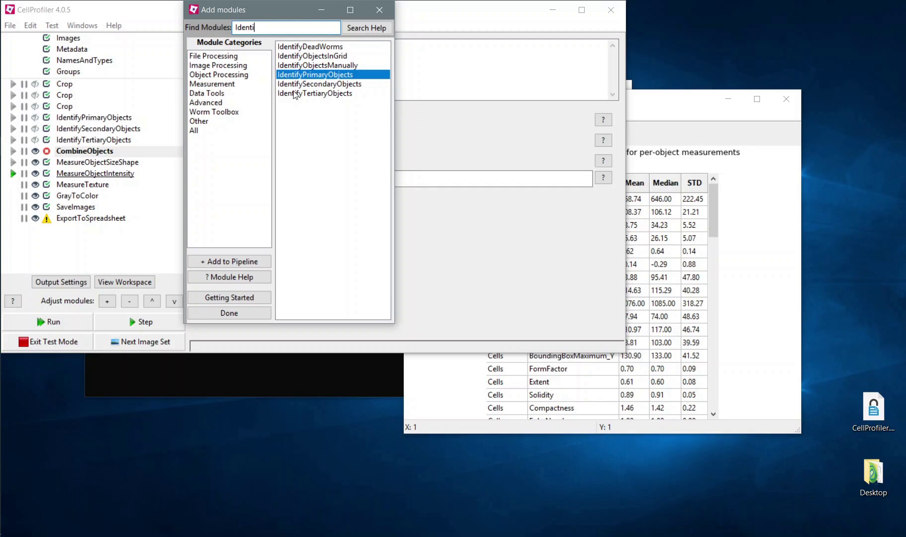
key("Escape")
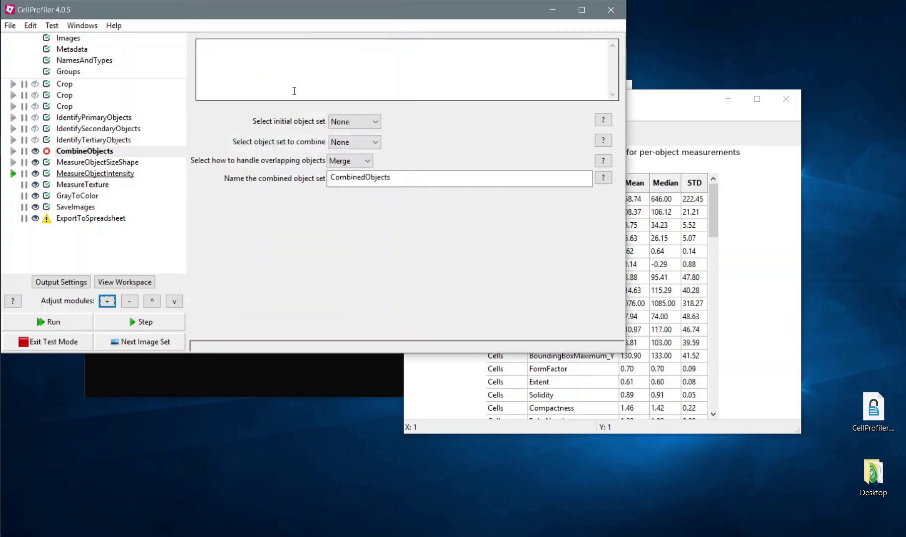
Step: Duplicate IdentifyPrimaryObjects and set the copy's object diameter range to 10–20
left_click(70, 152)
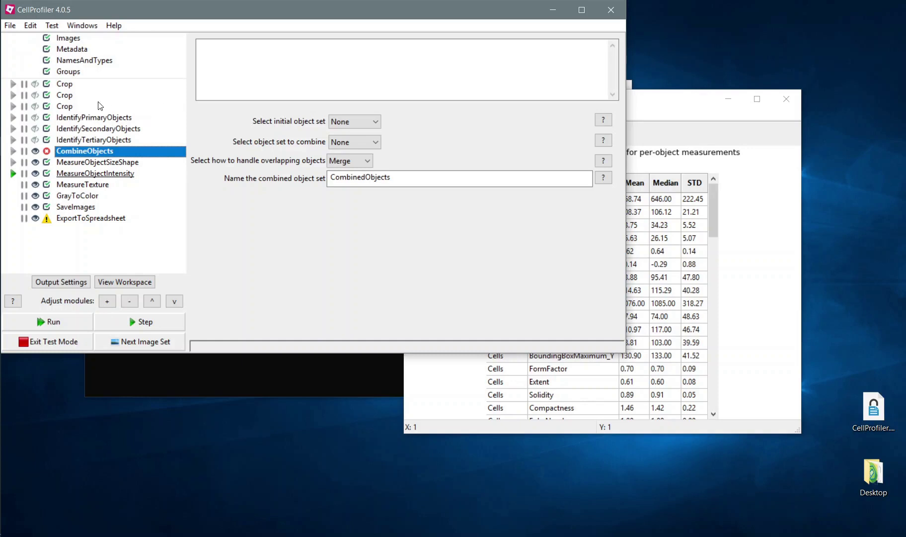
left_click(96, 119)
right_click(96, 119)
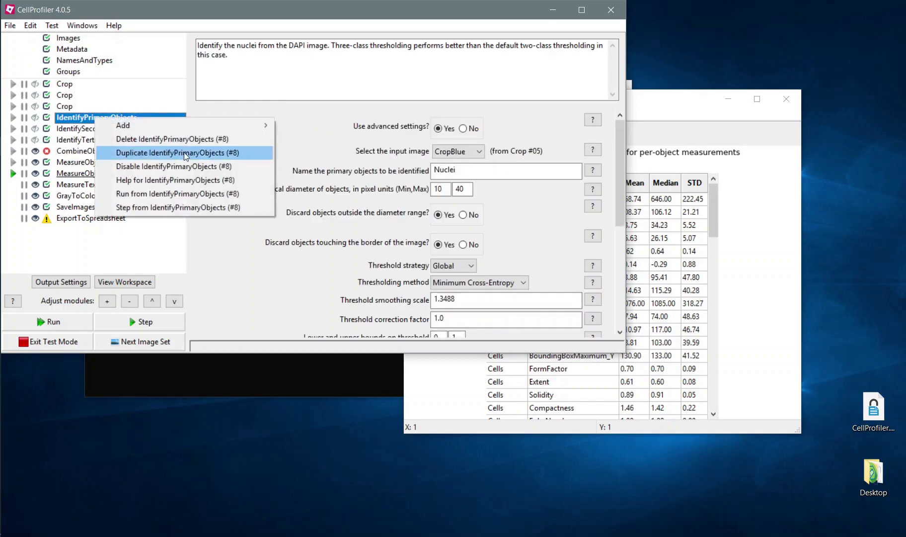
left_click(185, 155)
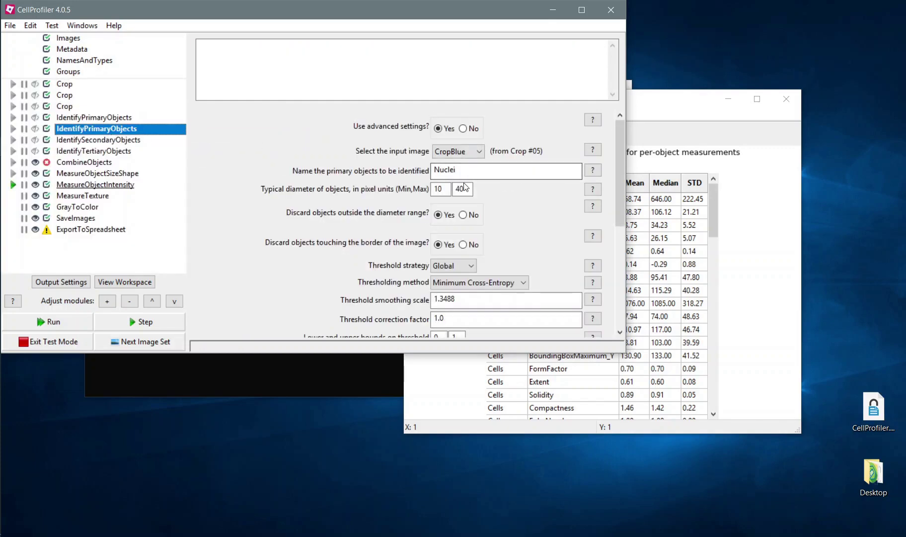
left_click_drag(470, 189, 447, 192)
type("20")
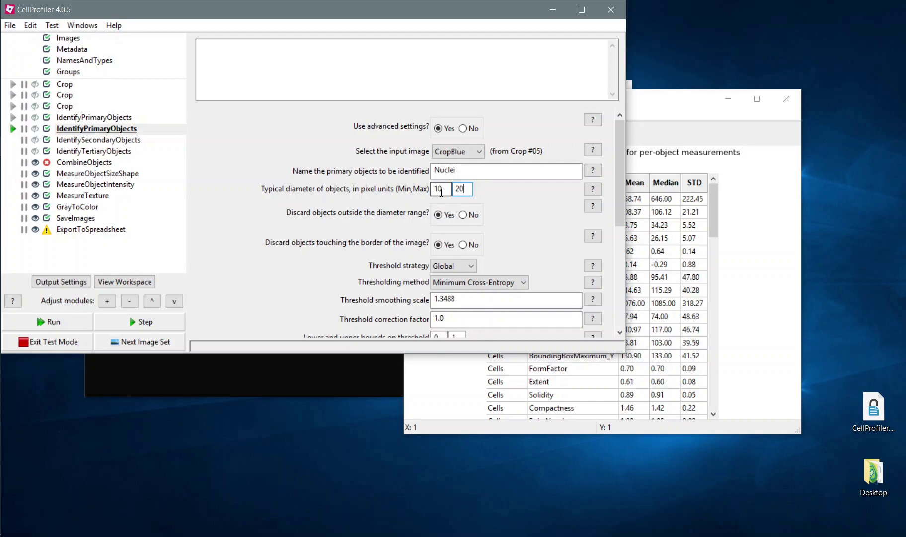
left_click(99, 119)
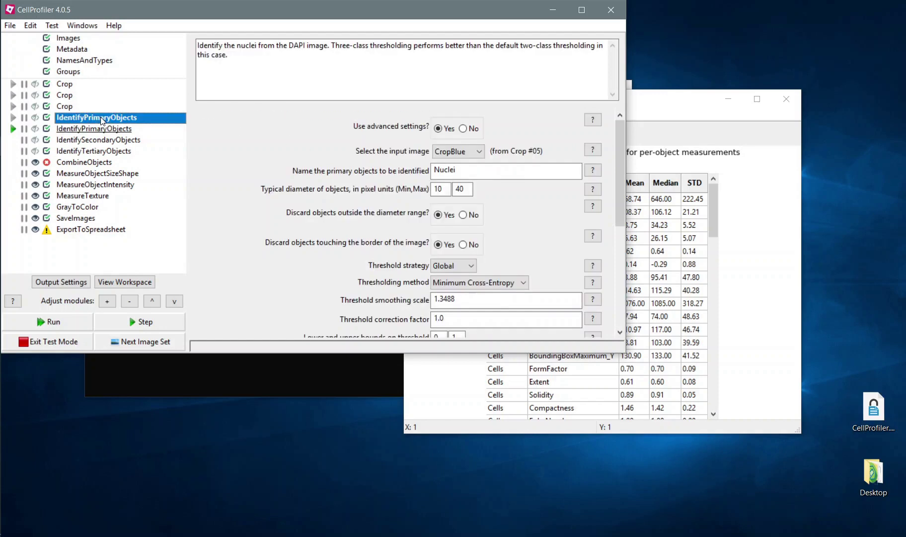
double_click(439, 189)
type("20")
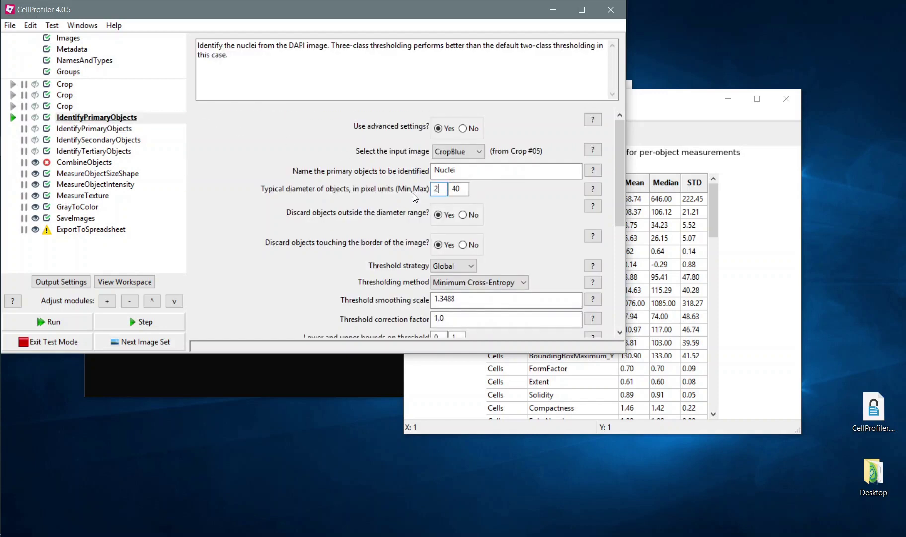
Step: Name the copy's output Nuclei2 and advance the test run to CombineObjects
left_click(109, 131)
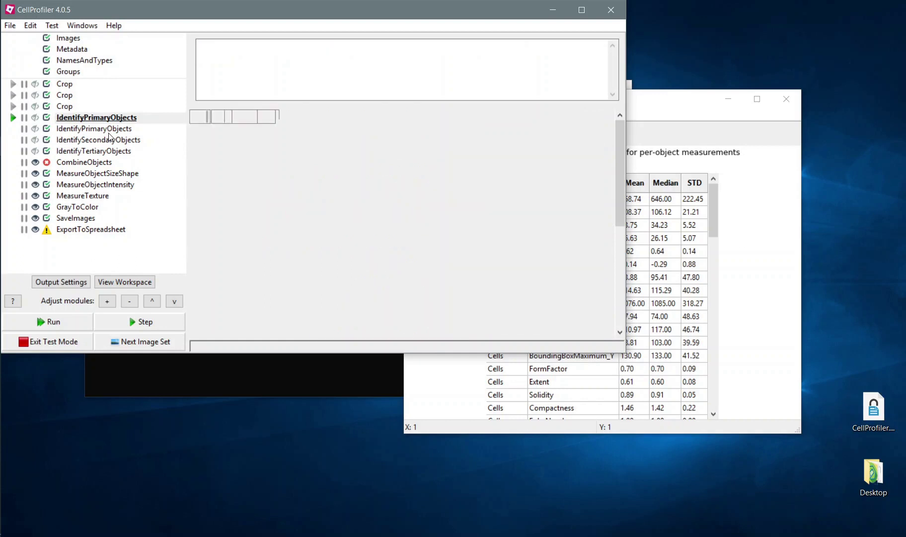
type("2")
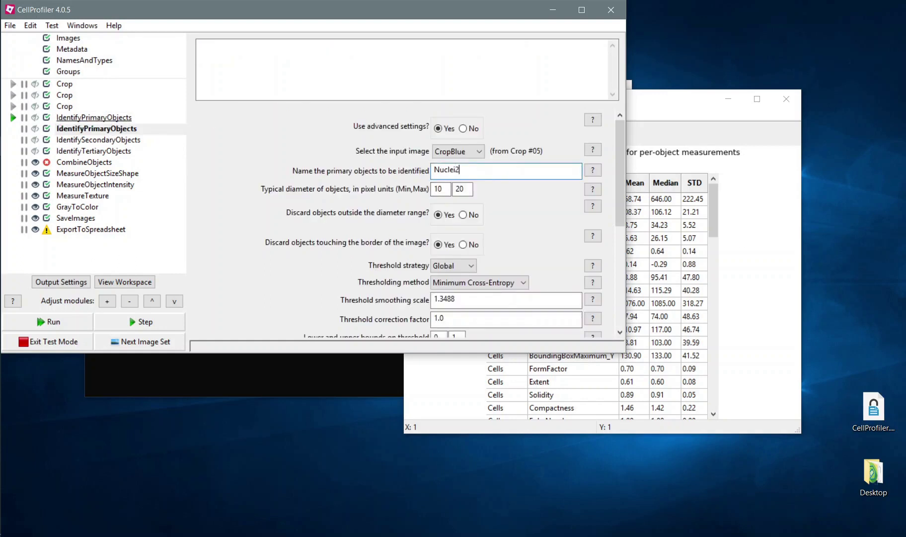
left_click(13, 128)
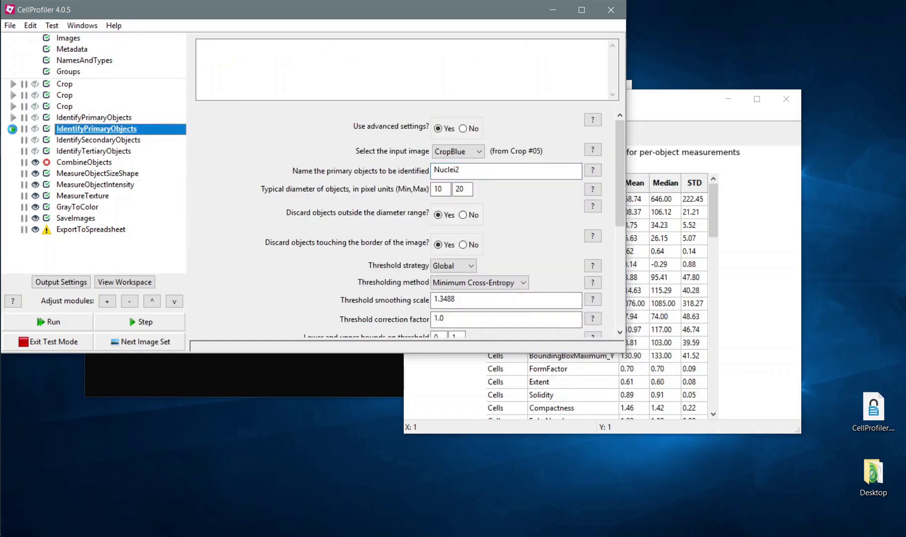
left_click(13, 139)
left_click(13, 151)
left_click(13, 162)
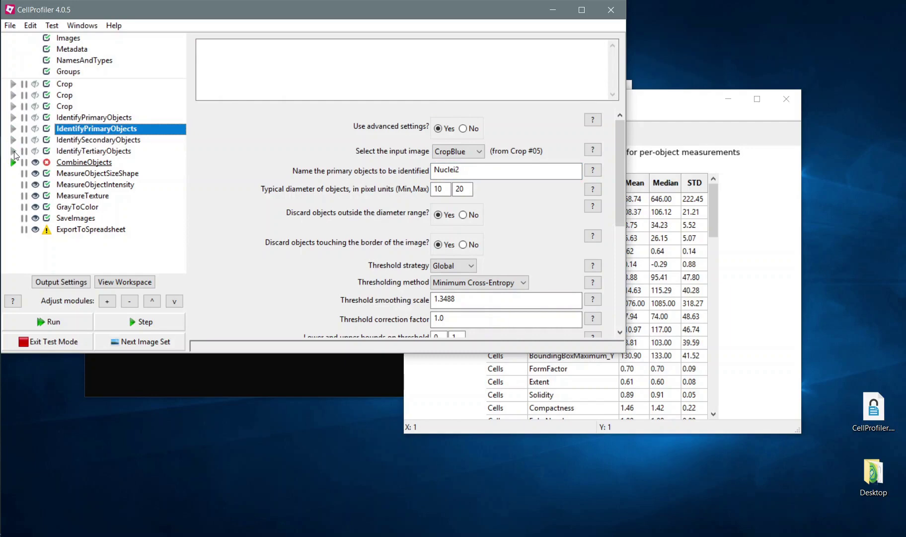
left_click(66, 165)
Step: Combine Nuclei with Nuclei2, merging overlaps, then test-run CombineObjects and close its figure
left_click(354, 121)
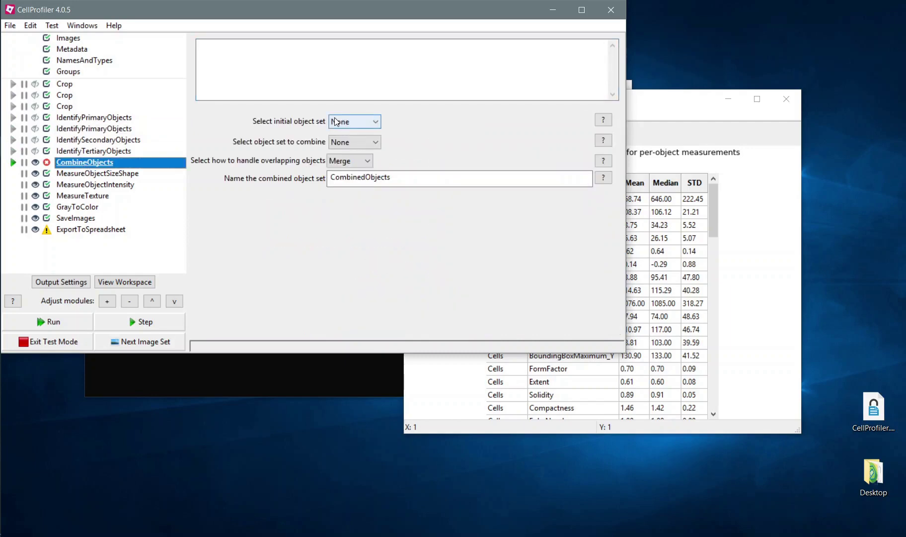
left_click(343, 152)
left_click(353, 141)
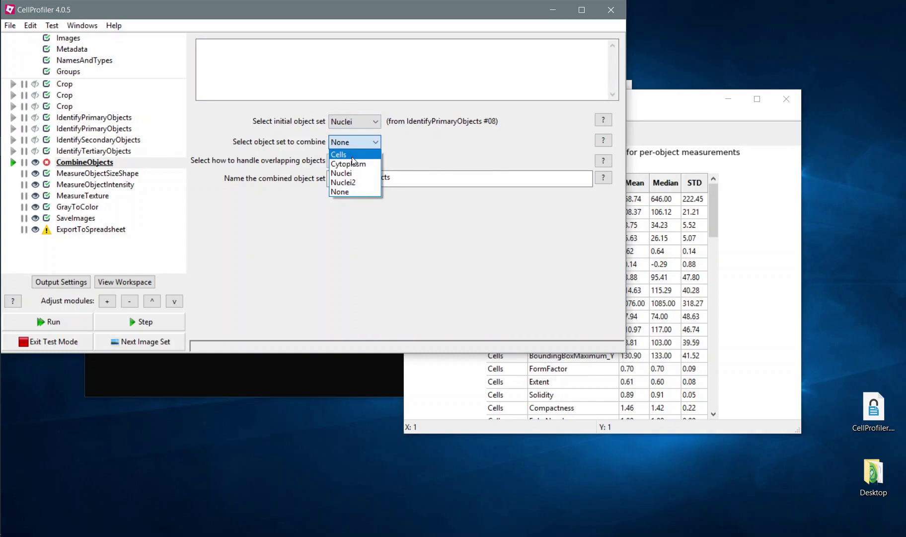
left_click(348, 182)
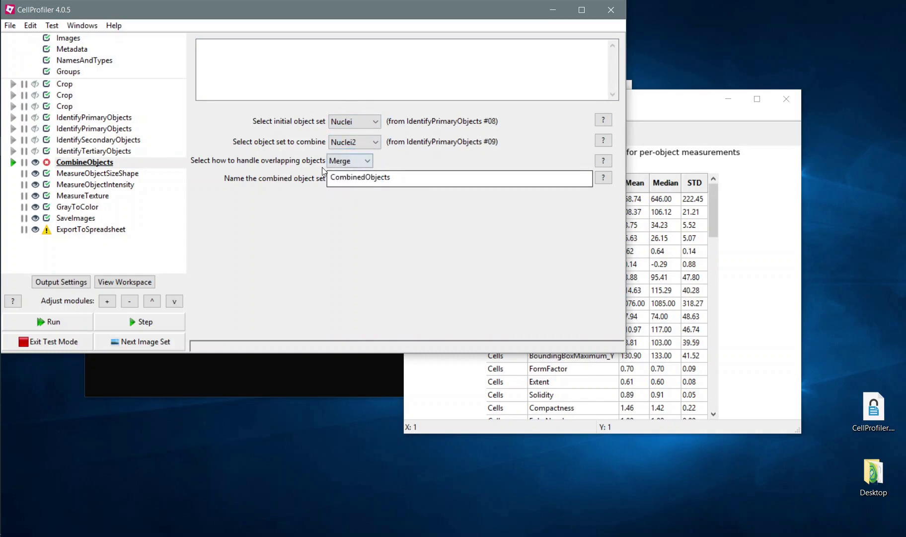
left_click(365, 162)
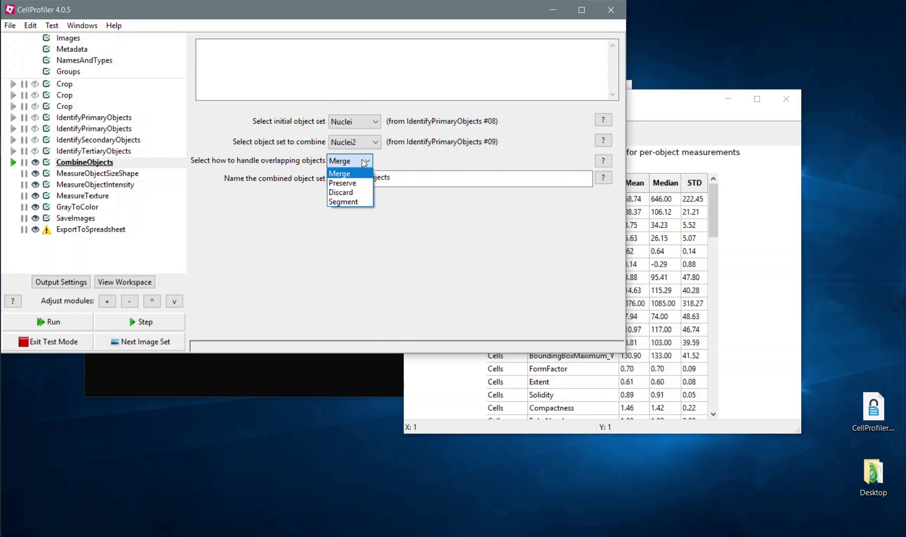
left_click(365, 162)
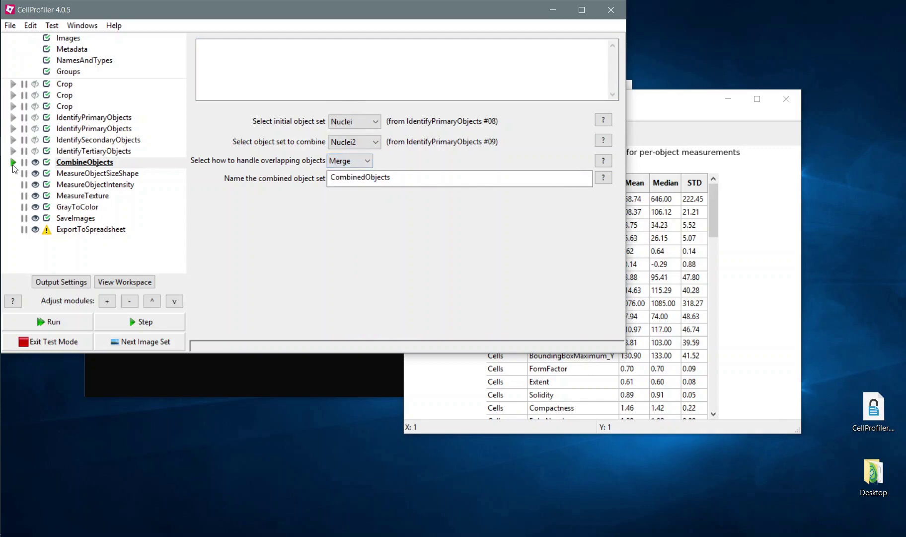
left_click(13, 163)
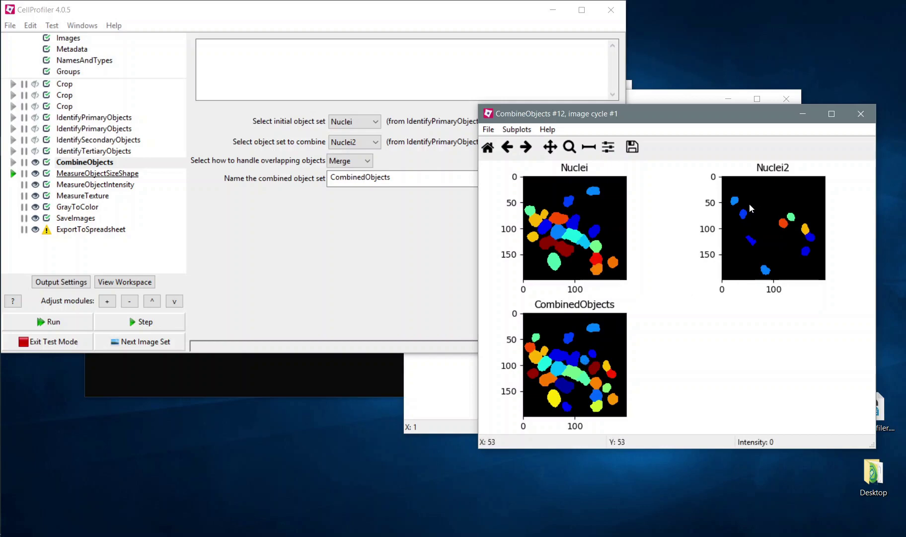
left_click(861, 114)
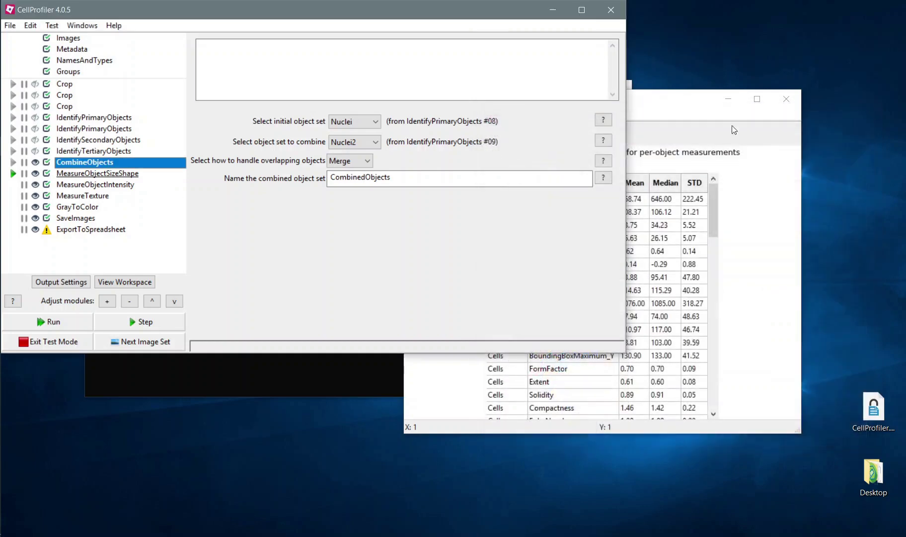
Step: Open recent project 3d_monolayer_final.cpproj in test mode and browse RescaleIntensity's image planes
left_click(9, 26)
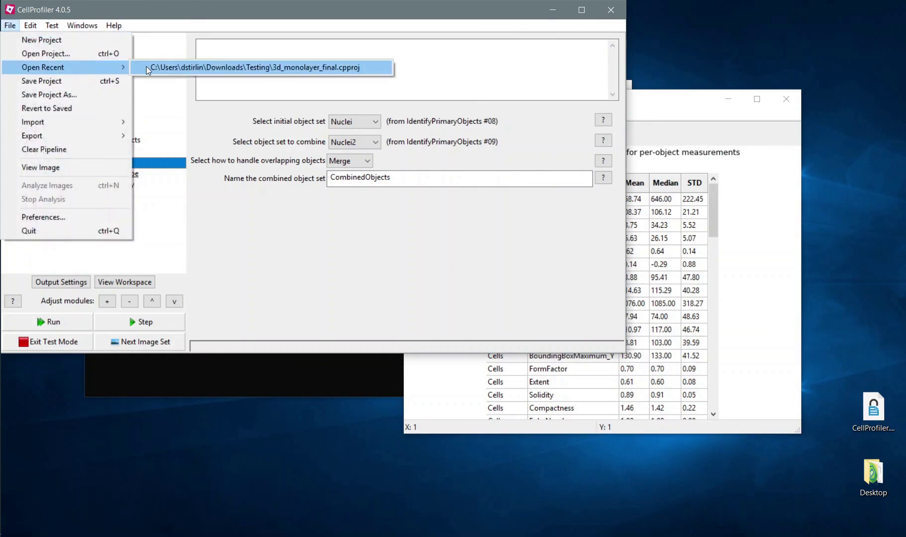
left_click(146, 66)
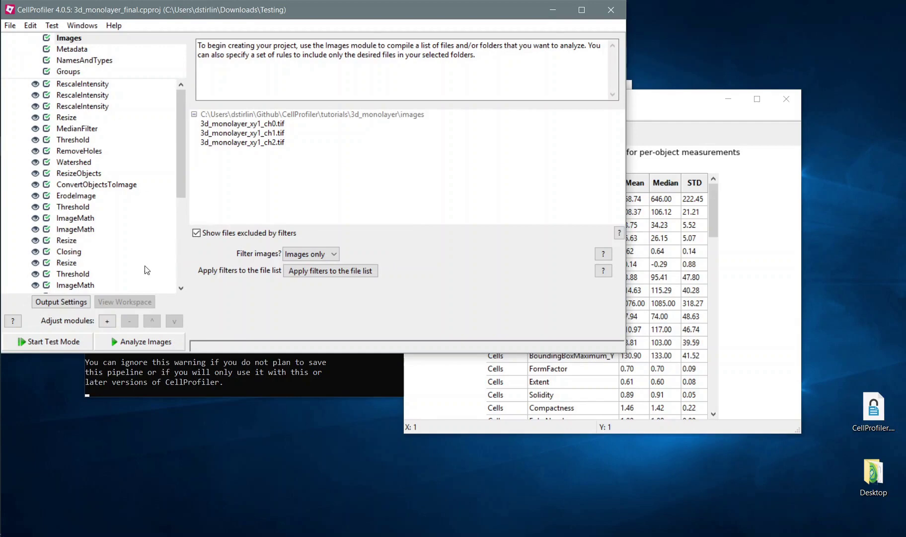
left_click(60, 341)
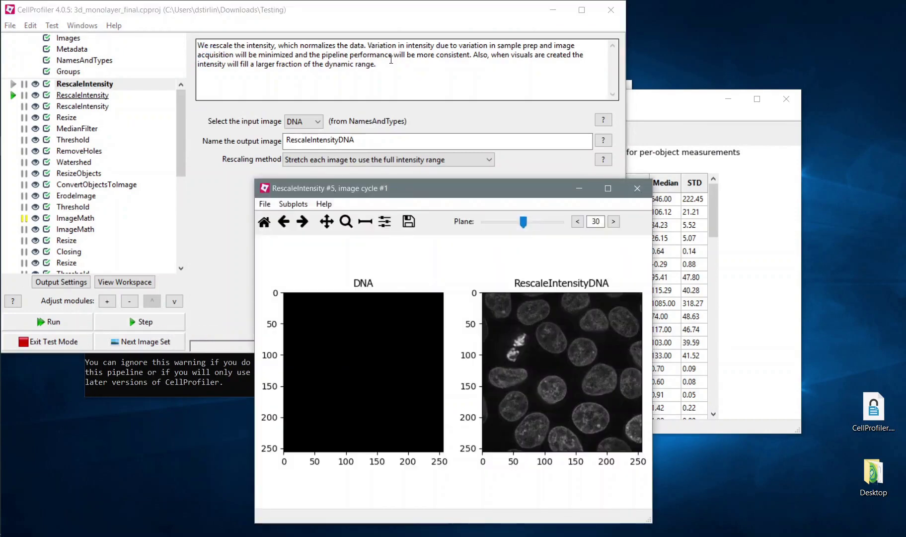
left_click_drag(405, 188, 422, 109)
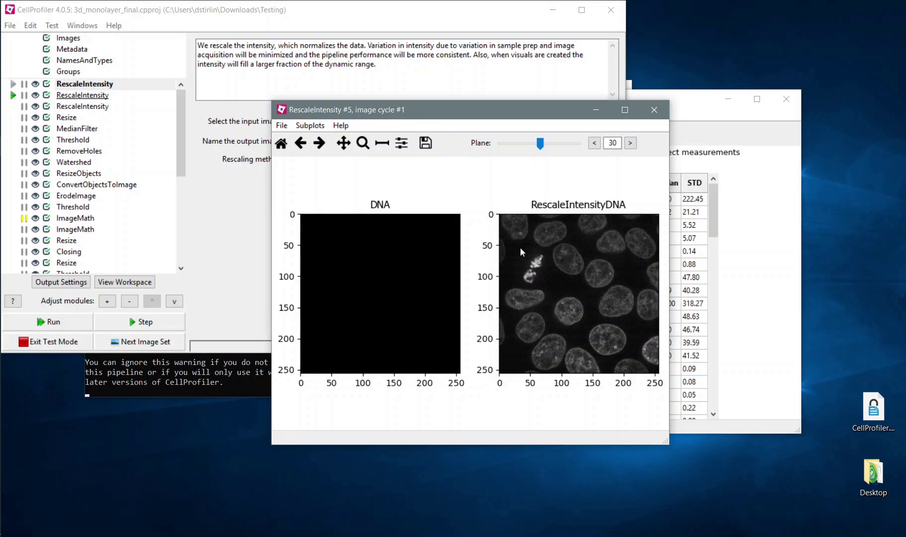
mouse_move(534, 146)
left_mouse_down()
mouse_move(513, 145)
mouse_move(562, 142)
mouse_move(550, 146)
left_mouse_up()
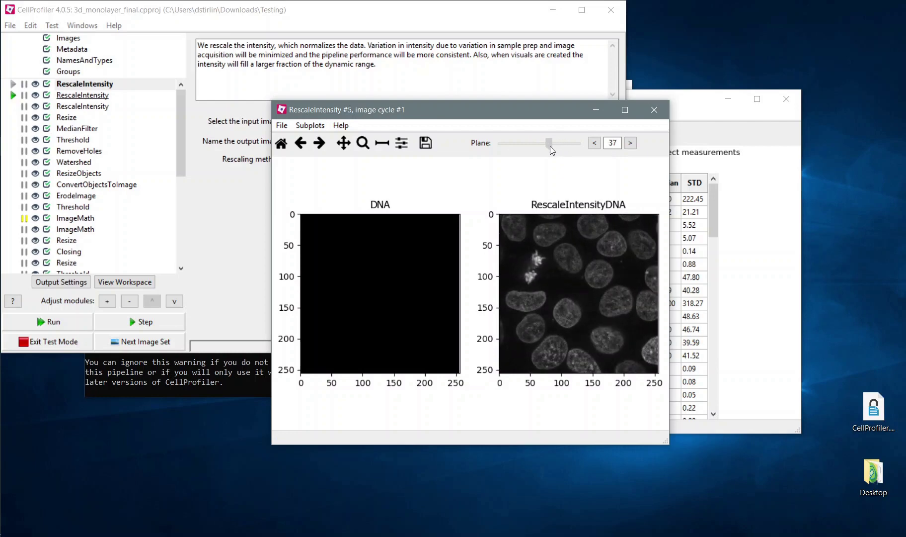
Step: Give the DNA image Normalized contrast with maximum 255, view plane 38, then close the figure
right_click(422, 249)
left_click(444, 247)
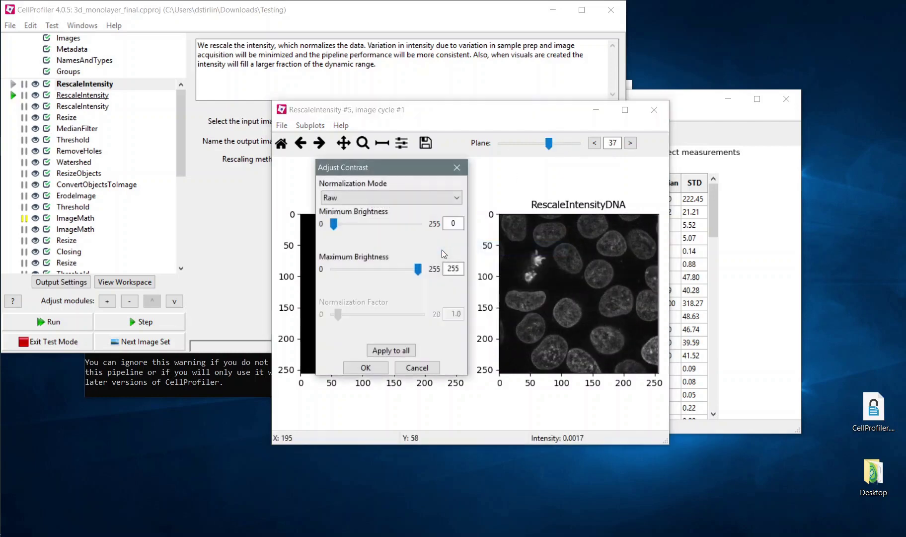
left_click_drag(370, 164, 622, 159)
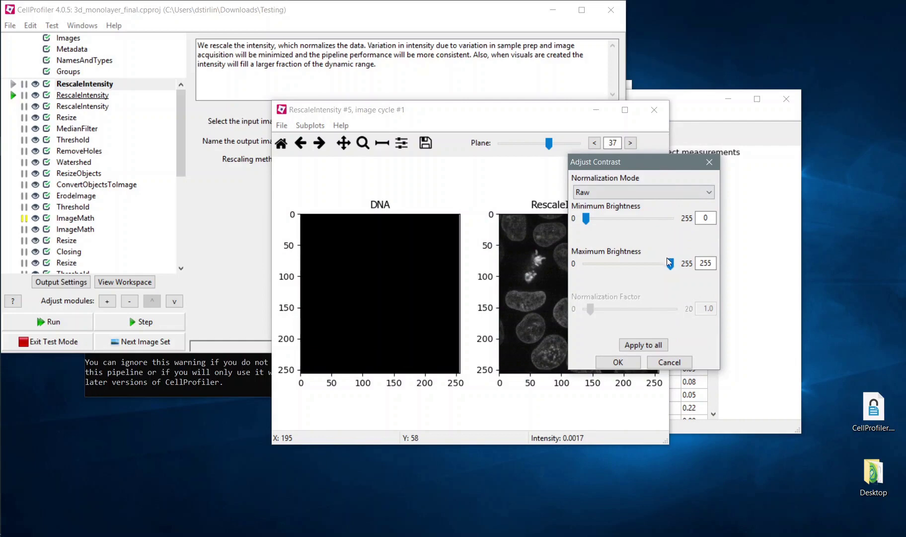
left_click_drag(669, 262, 621, 264)
left_click(644, 192)
left_click(591, 208)
left_click(618, 362)
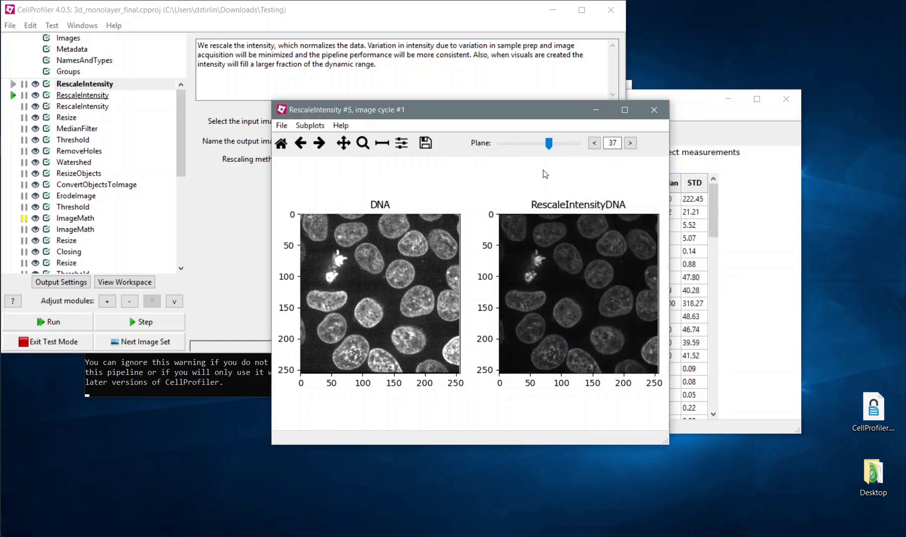
mouse_move(549, 143)
left_mouse_down()
mouse_move(521, 141)
mouse_move(566, 138)
mouse_move(552, 150)
left_mouse_up()
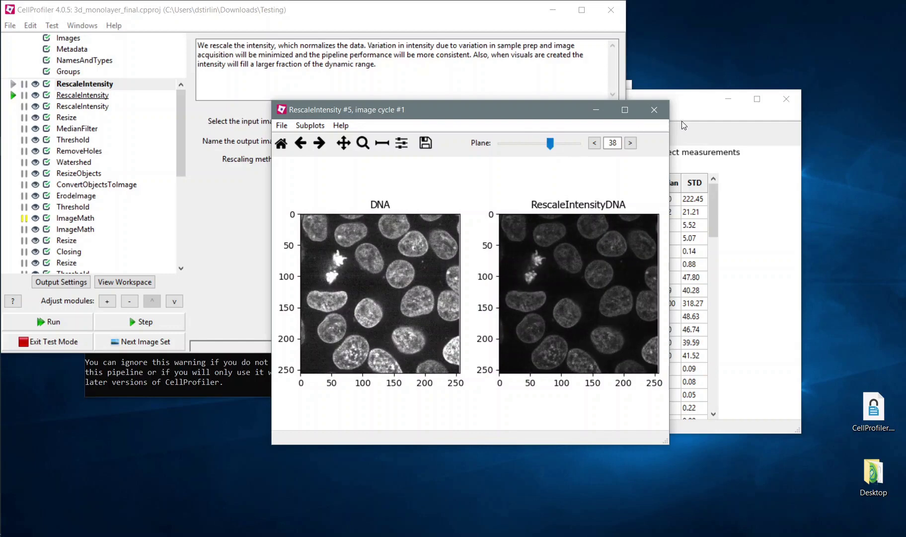
left_click(654, 109)
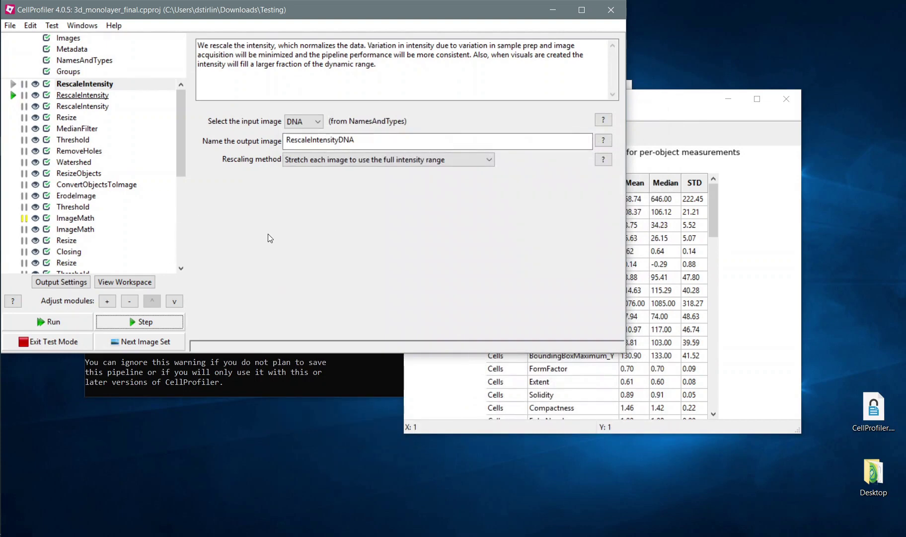
Step: Add an ErodeObjects module and place it right after ResizeObjects
left_click(107, 301)
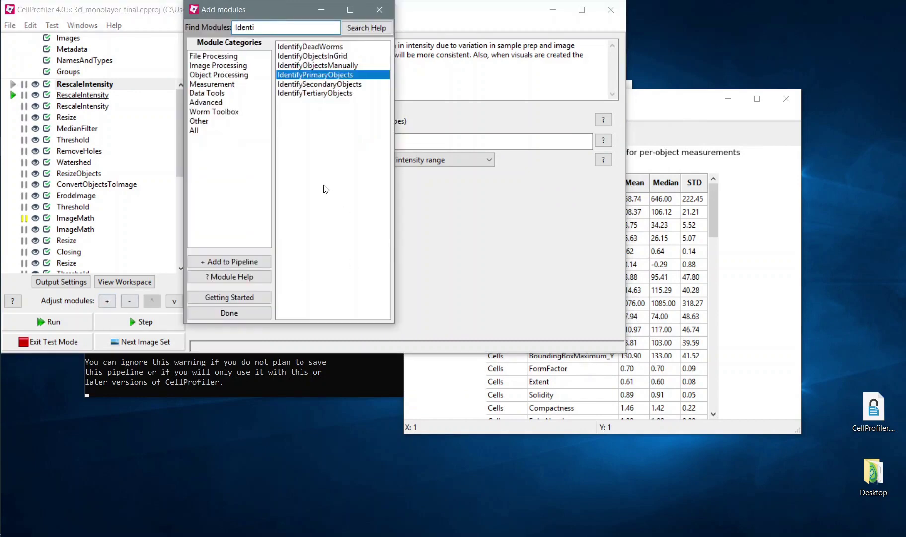
type("Ero")
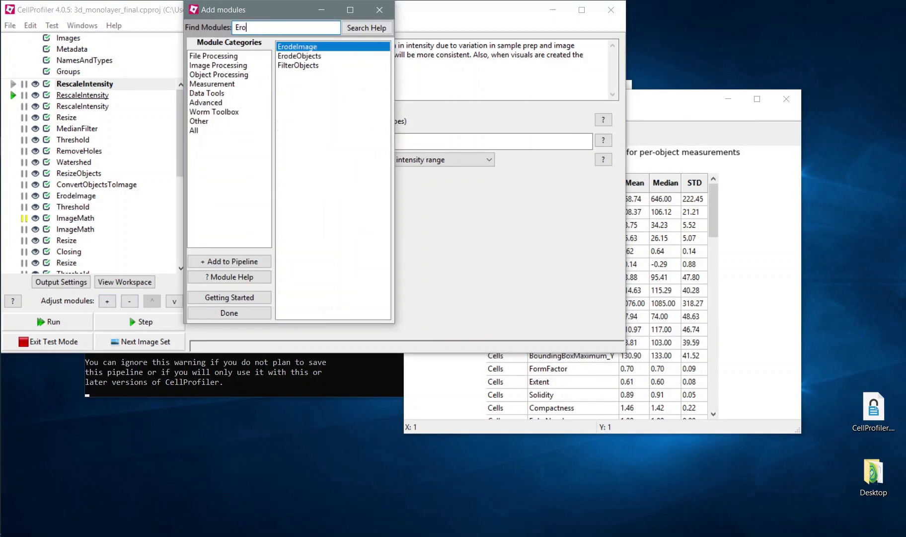
type("dob")
key("BackSpace")
key("BackSpace")
double_click(333, 56)
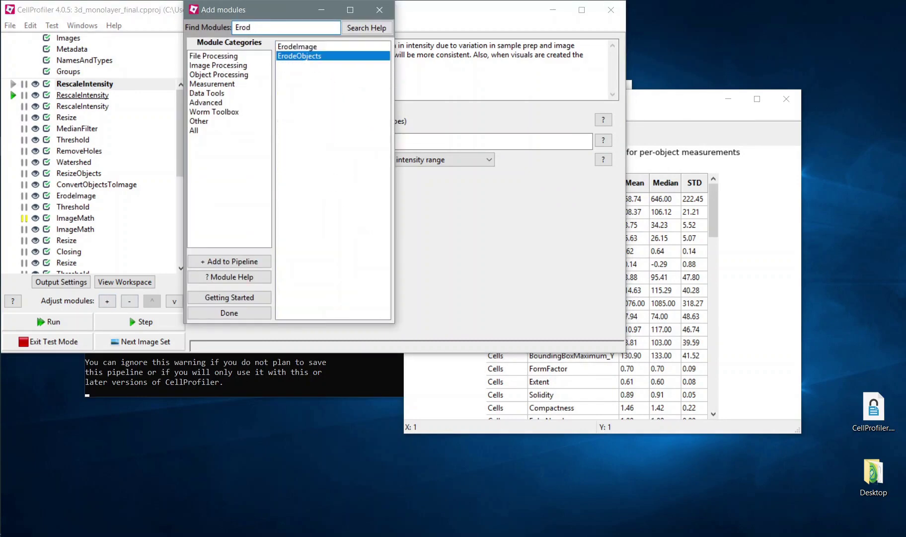
left_click(379, 9)
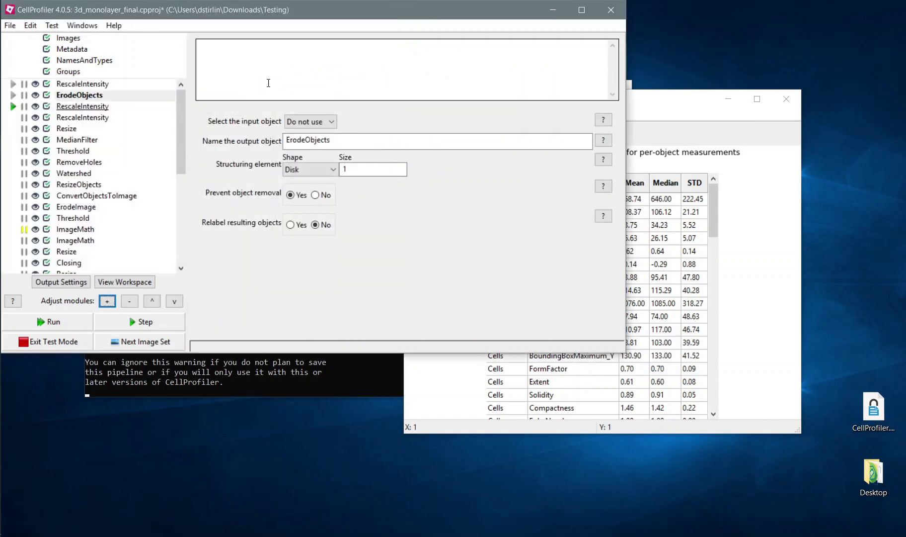
left_click(72, 96)
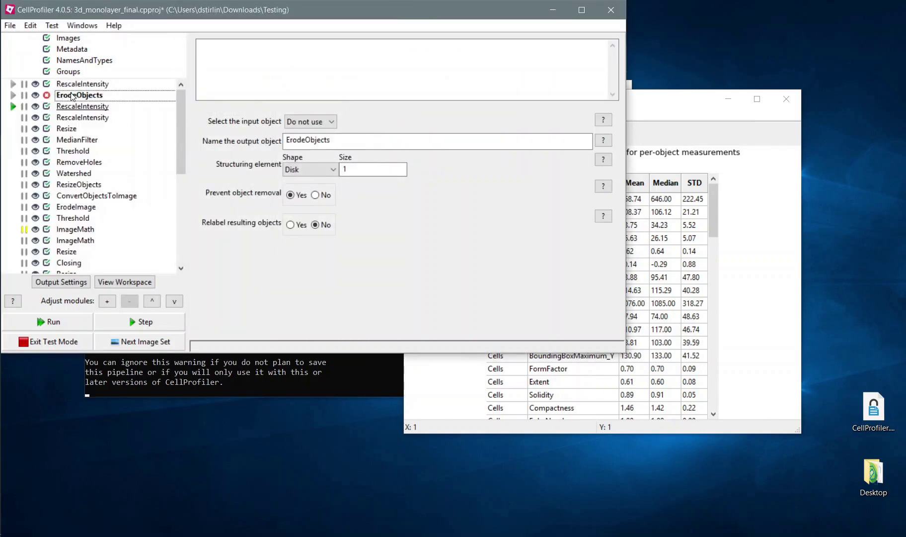
left_click_drag(72, 95, 74, 194)
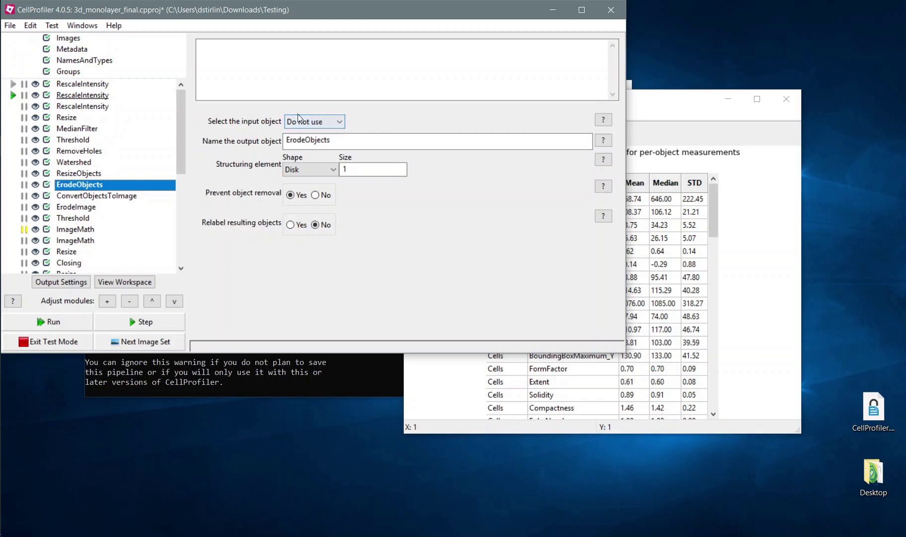
Step: Set ErodeObjects' input objects to Nuclei
left_click(301, 123)
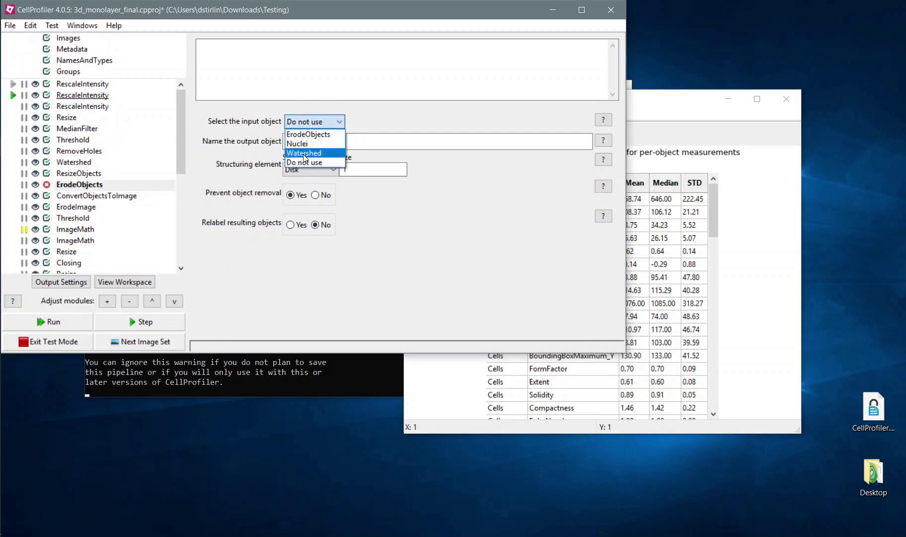
left_click(304, 153)
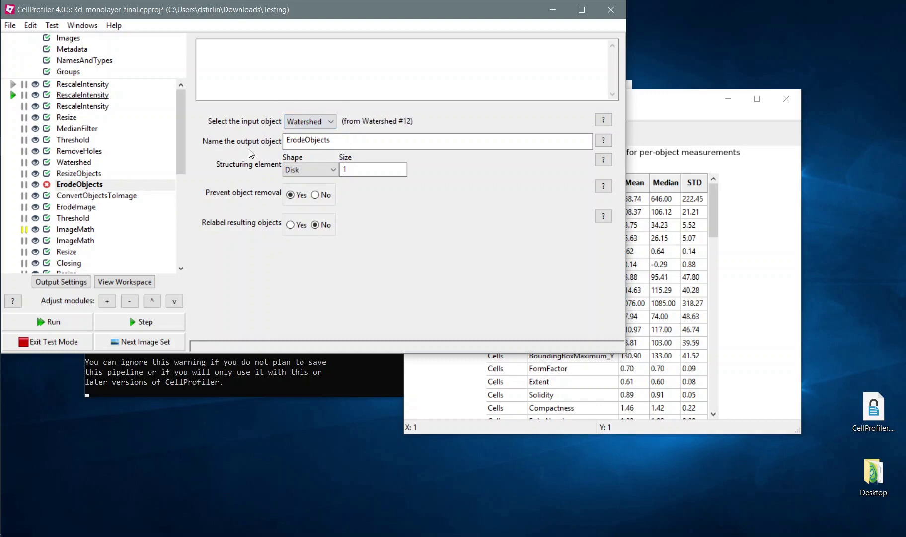
left_click(303, 120)
left_click(304, 120)
left_click(304, 121)
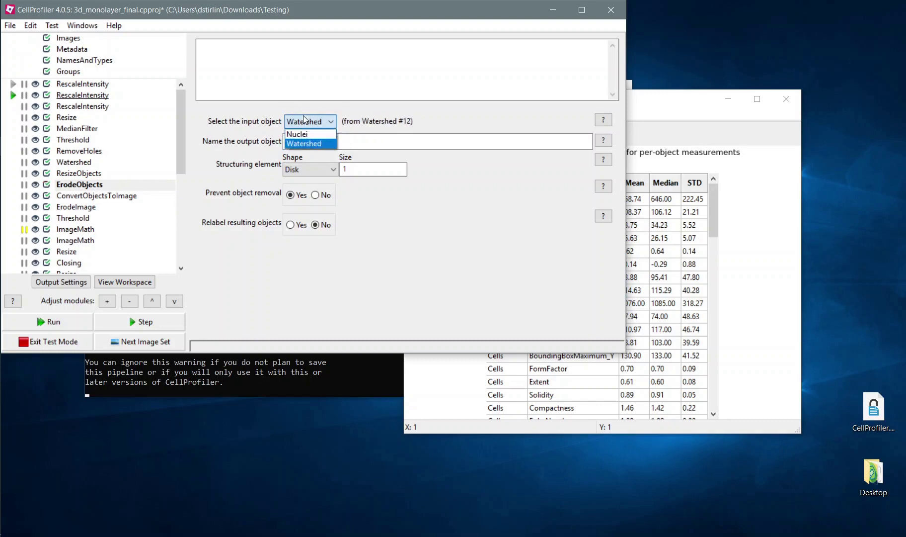
left_click(293, 135)
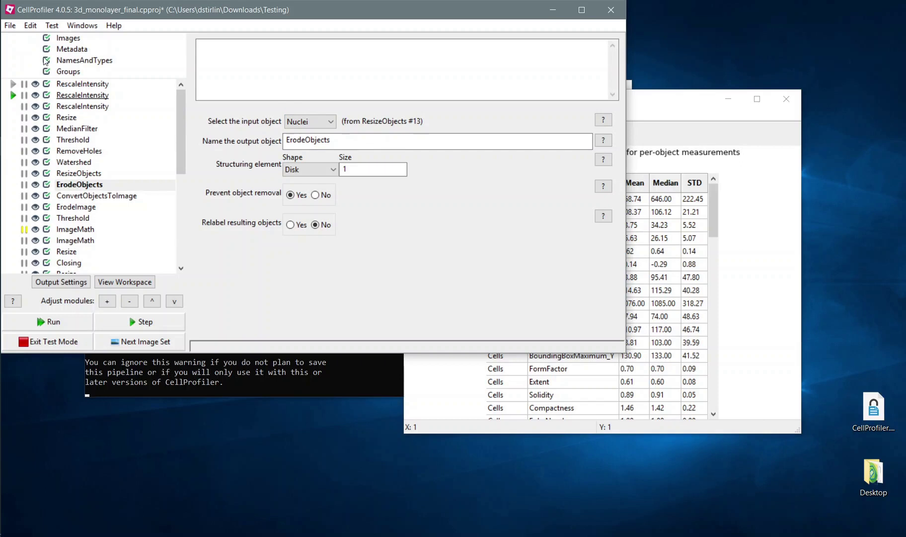
Step: Hide all windows on run, show only ErodeObjects' display, pause after it, and run
left_click(81, 26)
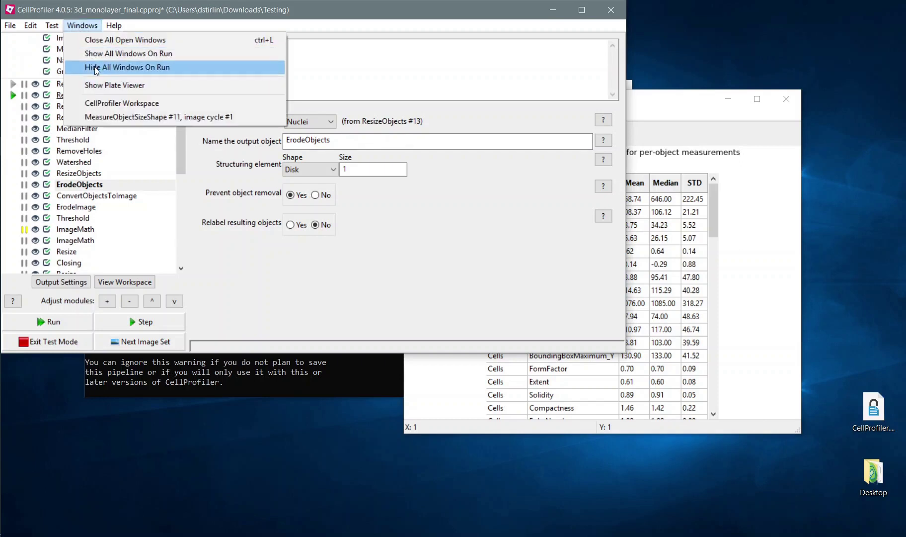
left_click(95, 67)
left_click(35, 185)
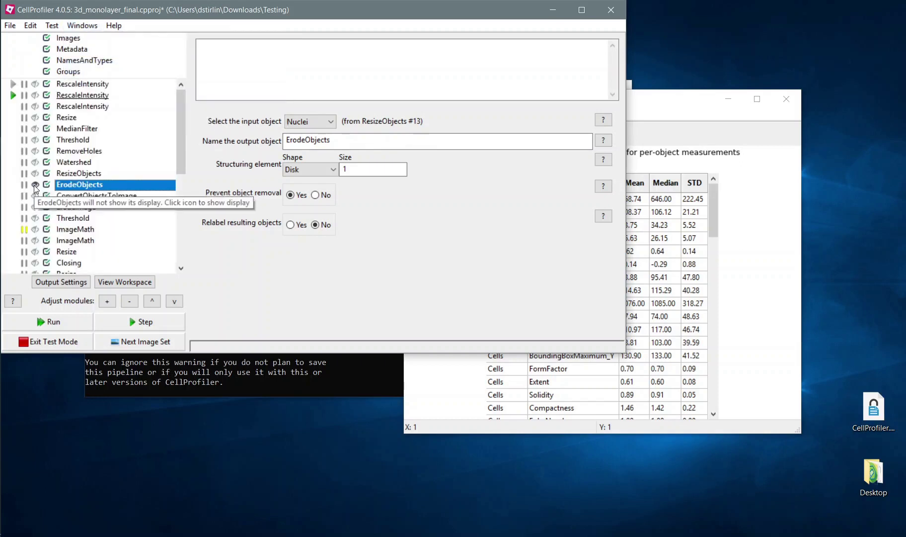
left_click(24, 195)
left_click(59, 321)
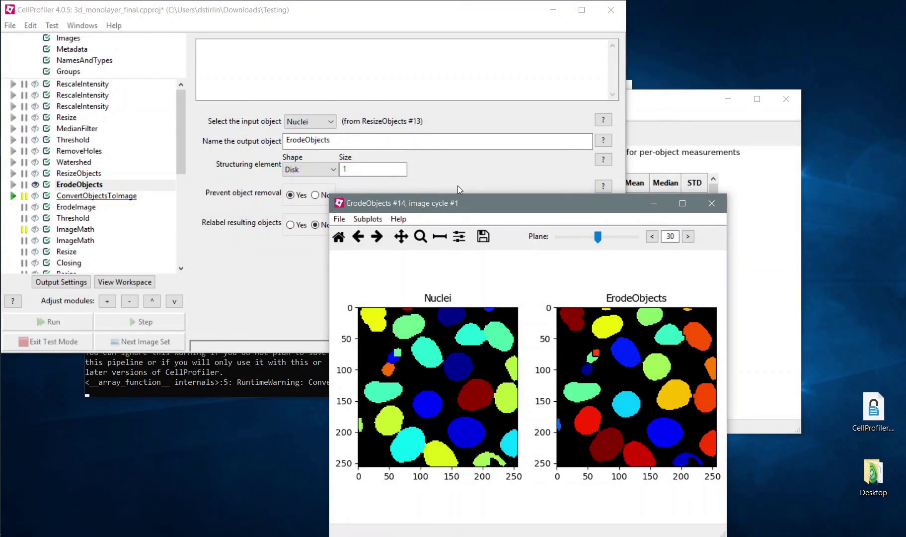
Step: Change the erosion size to 5, rerun ErodeObjects, compare with original nuclei, and close the figure
left_click_drag(457, 204, 605, 146)
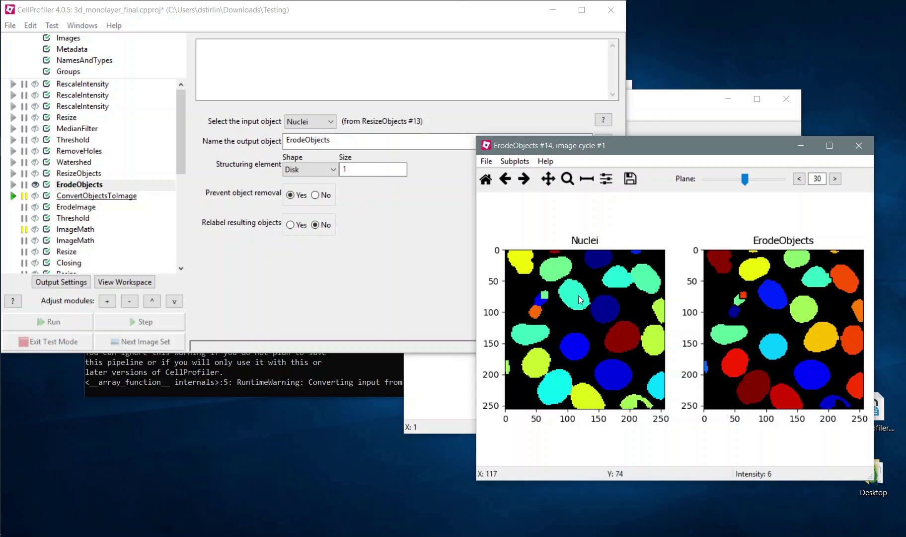
left_click(364, 172)
key("BackSpace")
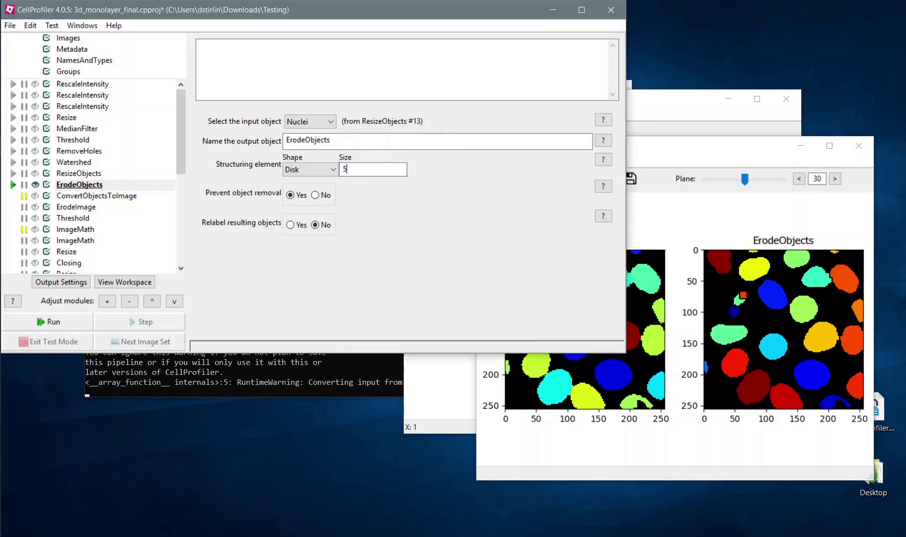
type("5")
left_click(13, 185)
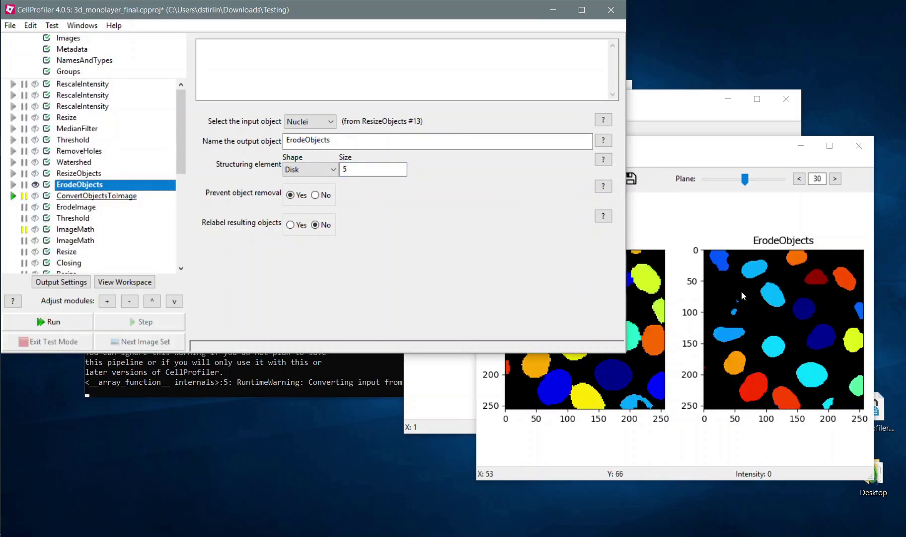
left_click(721, 158)
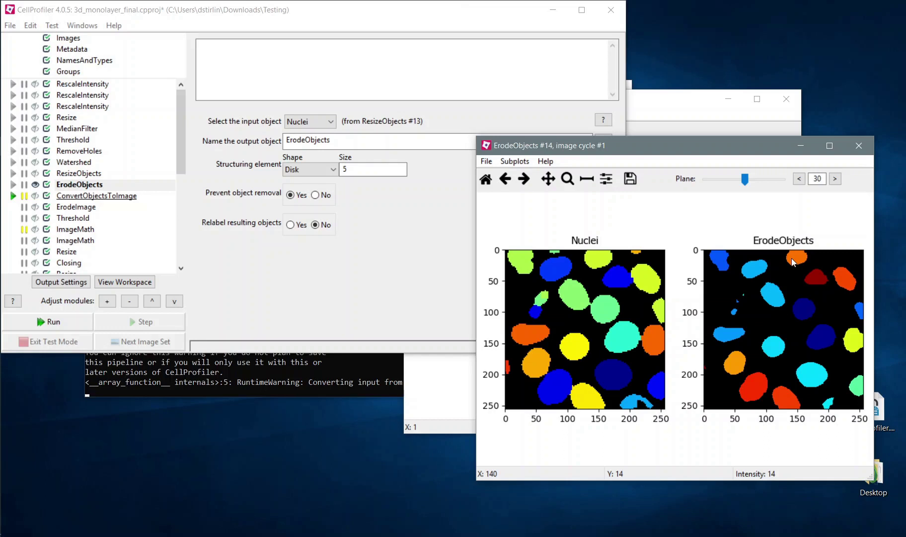
left_click(860, 146)
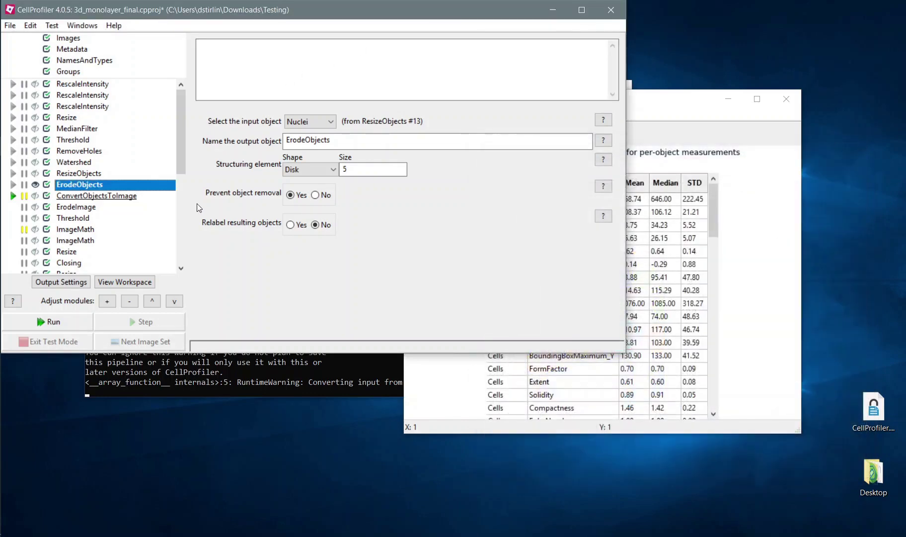
Step: Exit test mode and trace inputs and outputs for the Threshold module (#17)
left_click(55, 341)
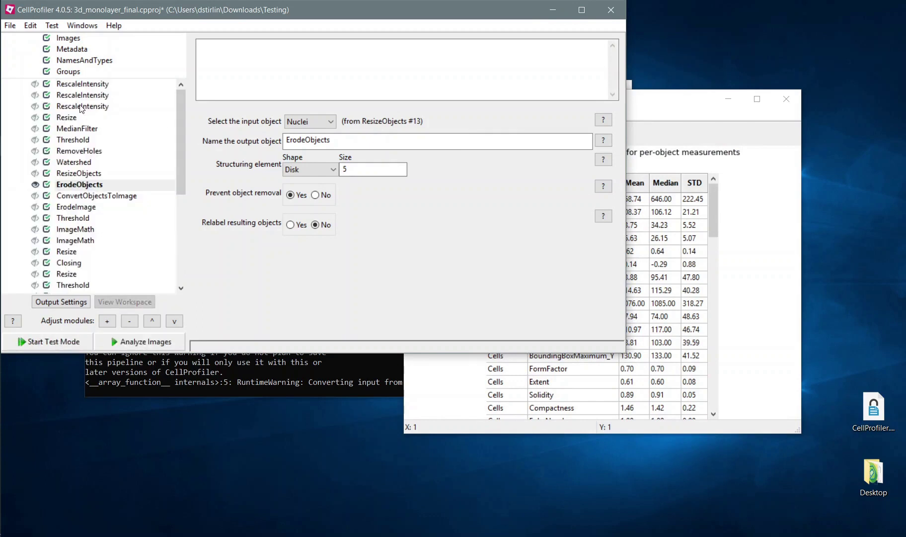
left_click(74, 218)
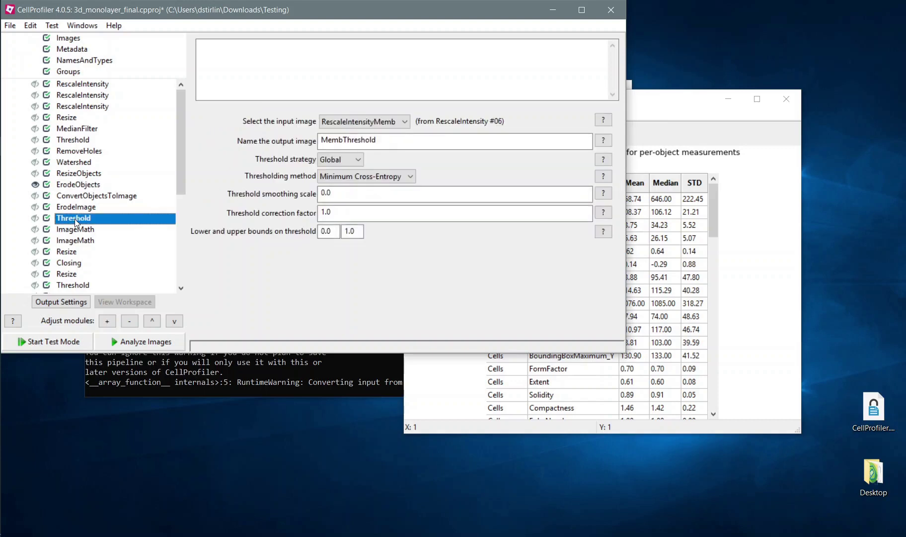
right_click(75, 219)
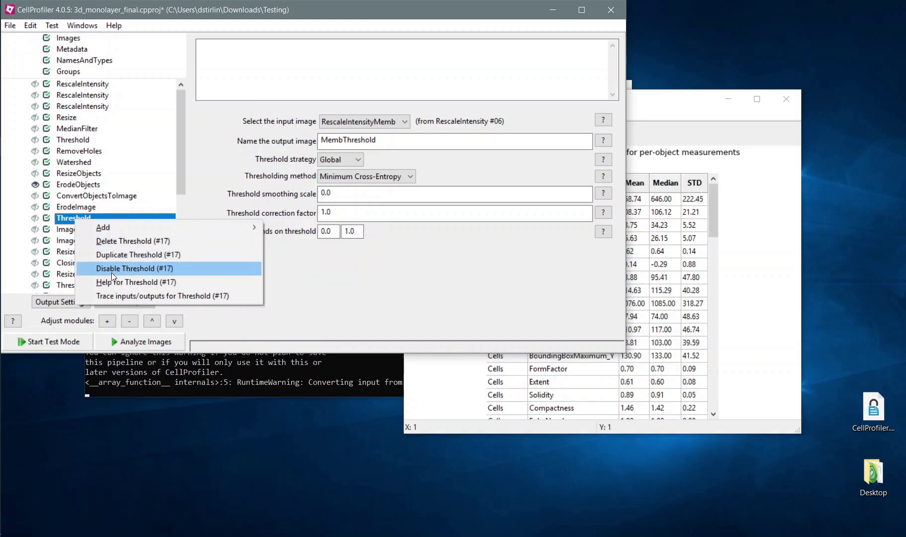
left_click(127, 294)
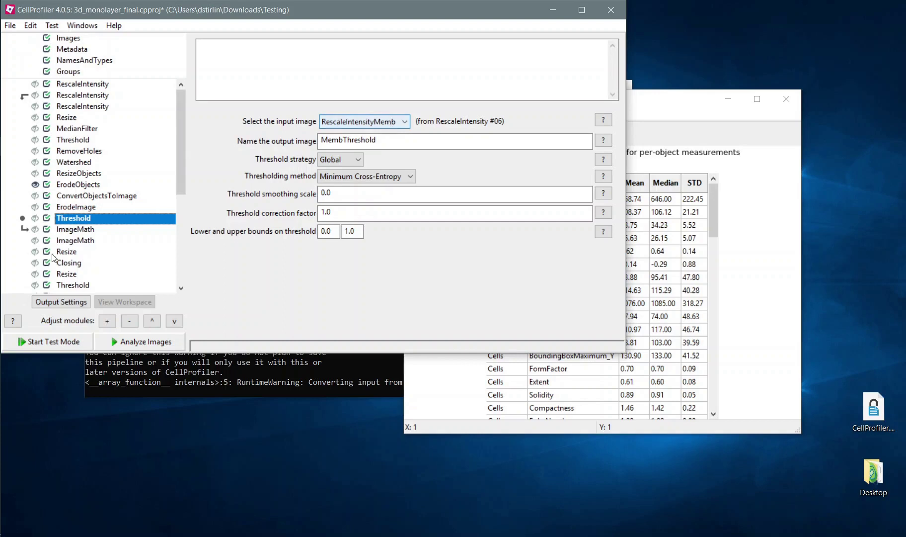
Step: Inspect the RescaleIntensity, Threshold and ImageMath modules' settings
left_click(66, 97)
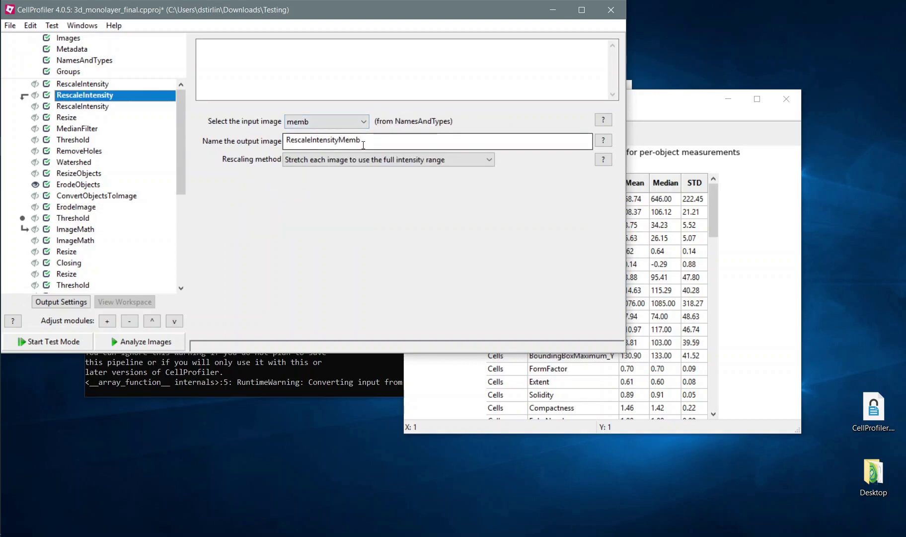
left_click(77, 219)
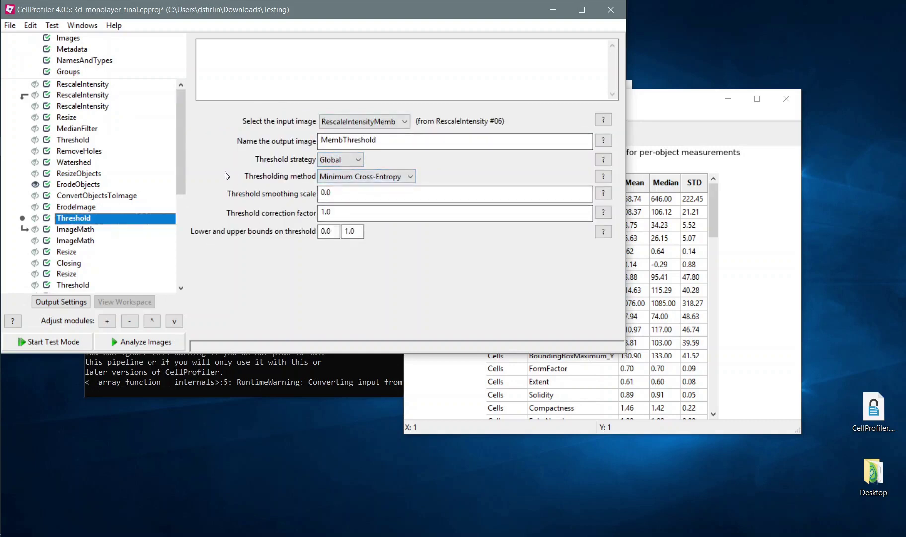
left_click(69, 231)
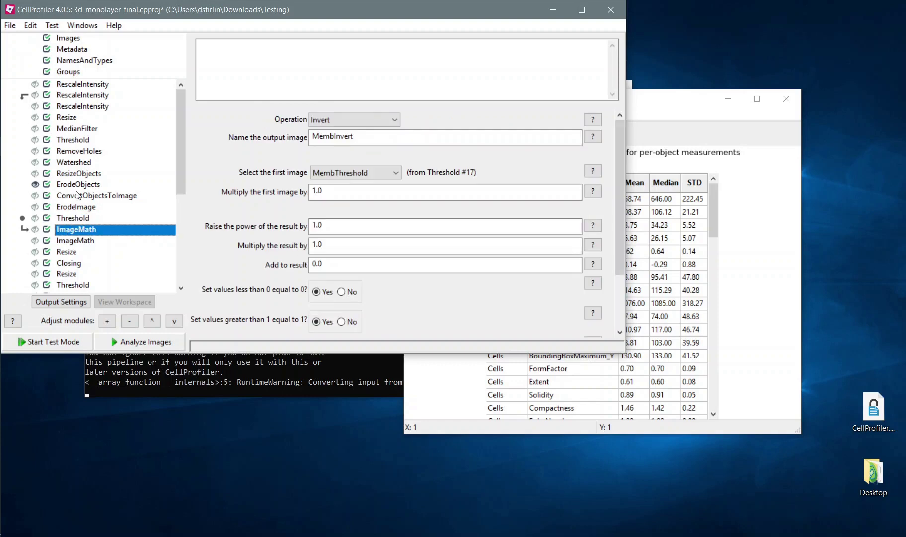
Step: Trace ConvertObjectsToImage's inputs and outputs and scroll through the highlighted modules
left_click(75, 195)
right_click(77, 195)
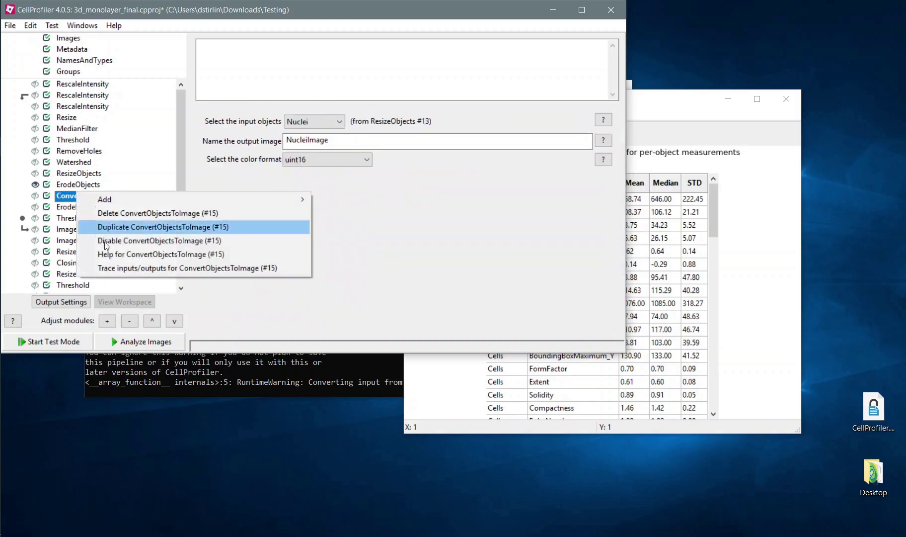
left_click(114, 268)
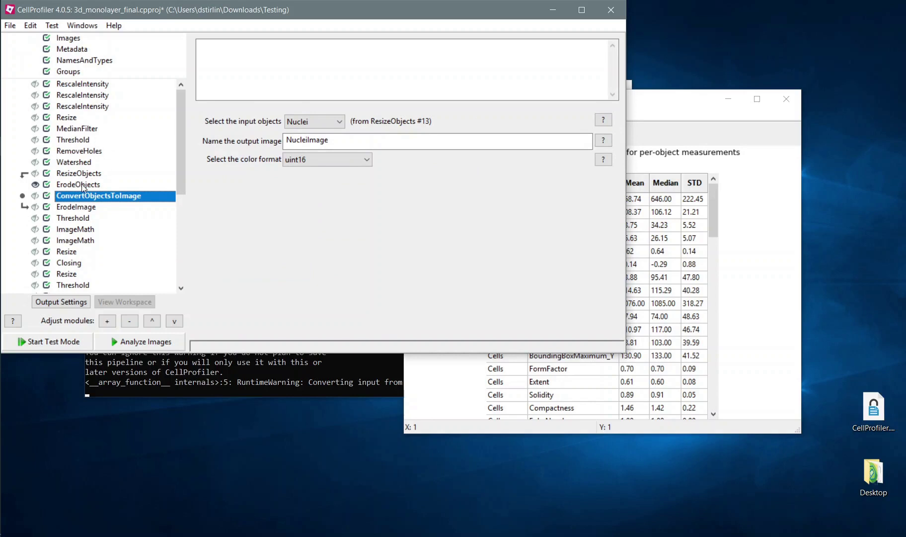
scroll(78, 280, "down", 2)
scroll(78, 279, "down", 3)
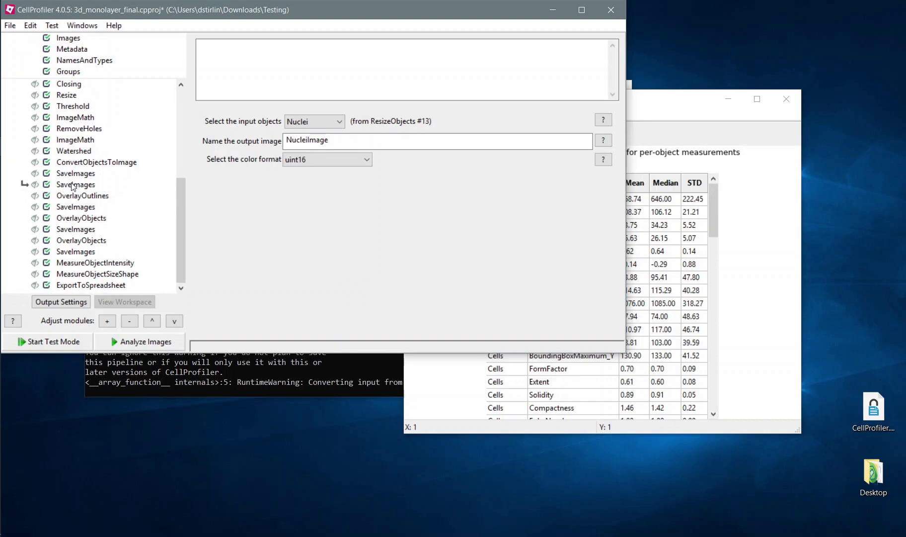
scroll(75, 186, "up", 5)
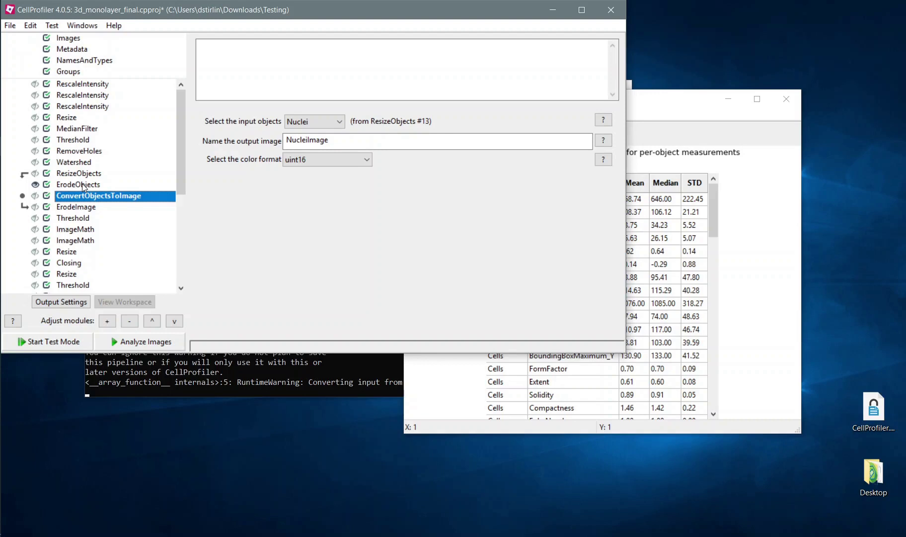
scroll(82, 183, "down", 3)
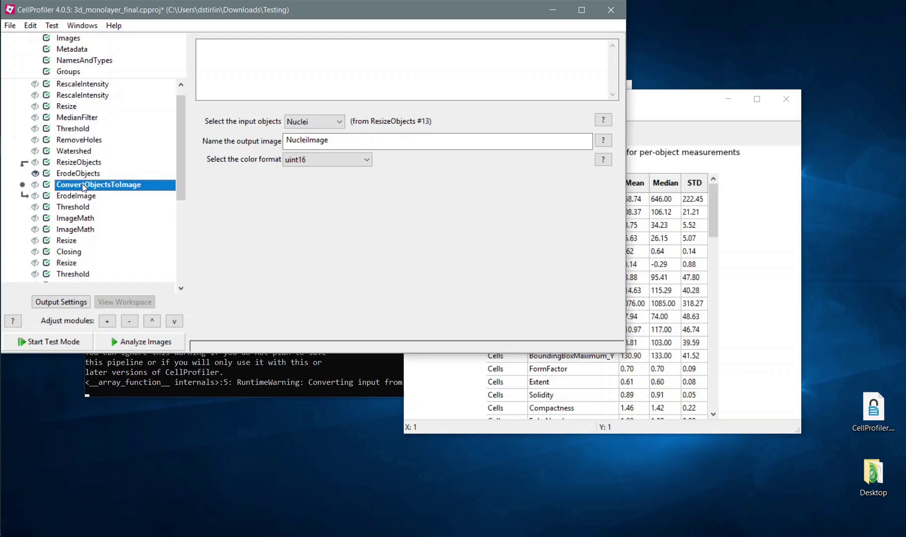
scroll(82, 188, "down", 3)
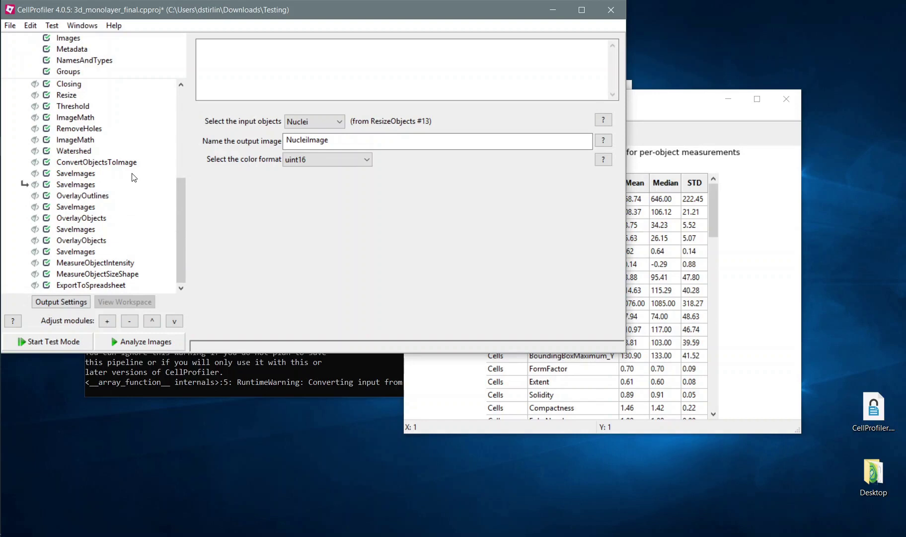
Step: Run the Help menu's update check and dismiss the up-to-date notice
left_click(114, 25)
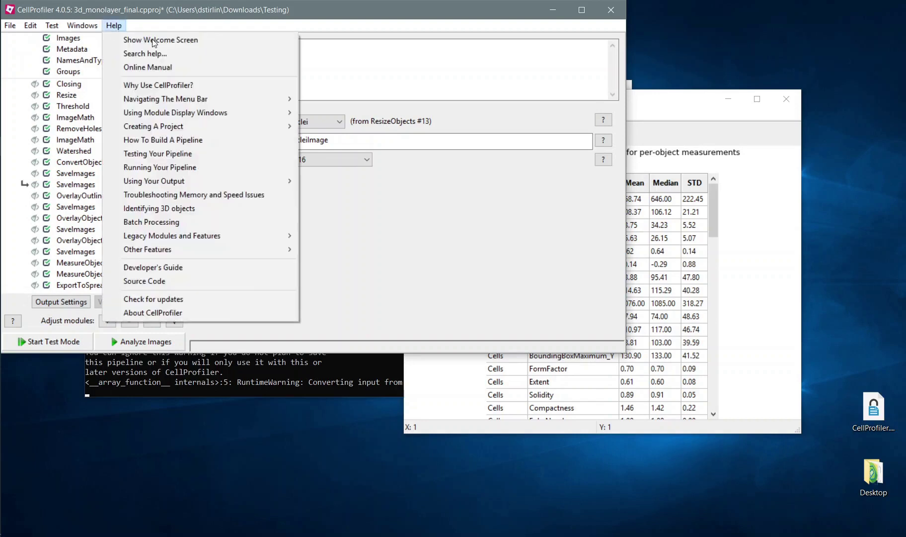
left_click(181, 301)
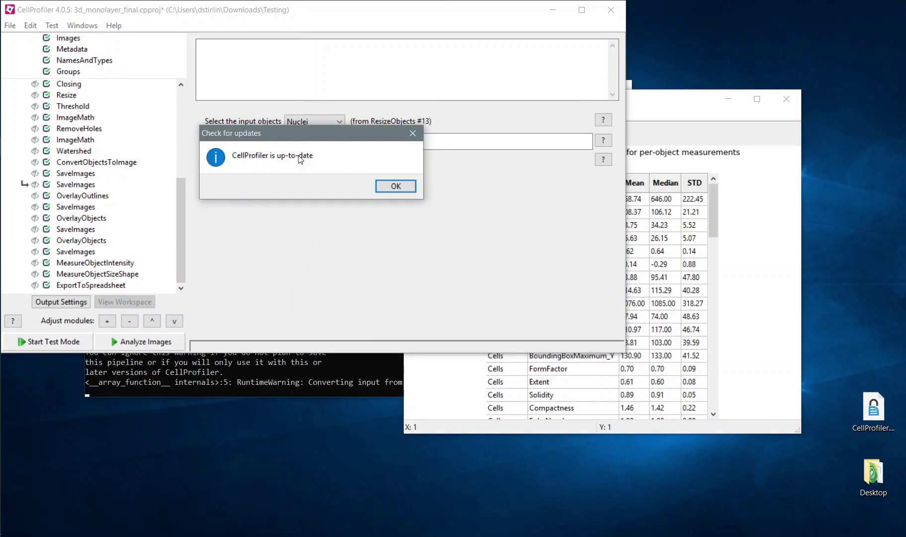
left_click(388, 187)
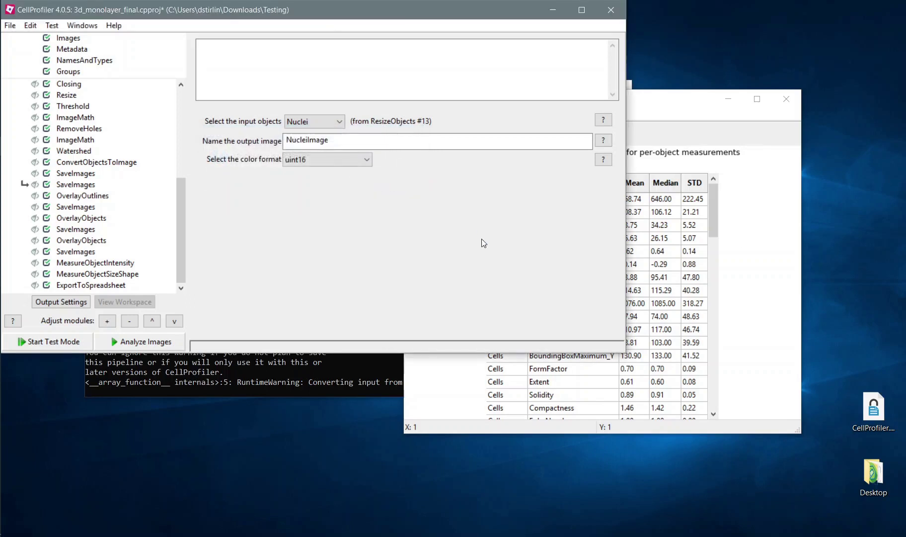